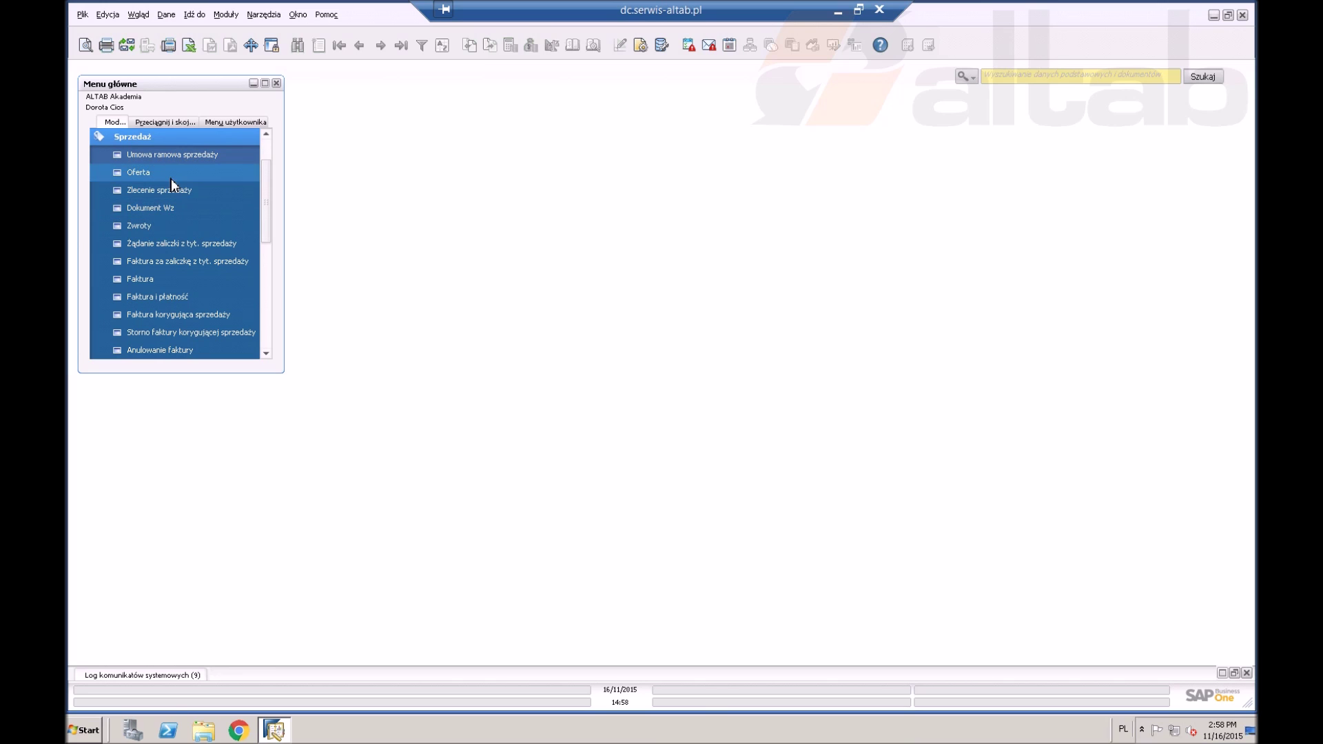
Open the most recent sales offer (Oferta) and insert an empty row above the Surowiec 1 item.
{"action": "left_click", "coordinate": [171, 173]}
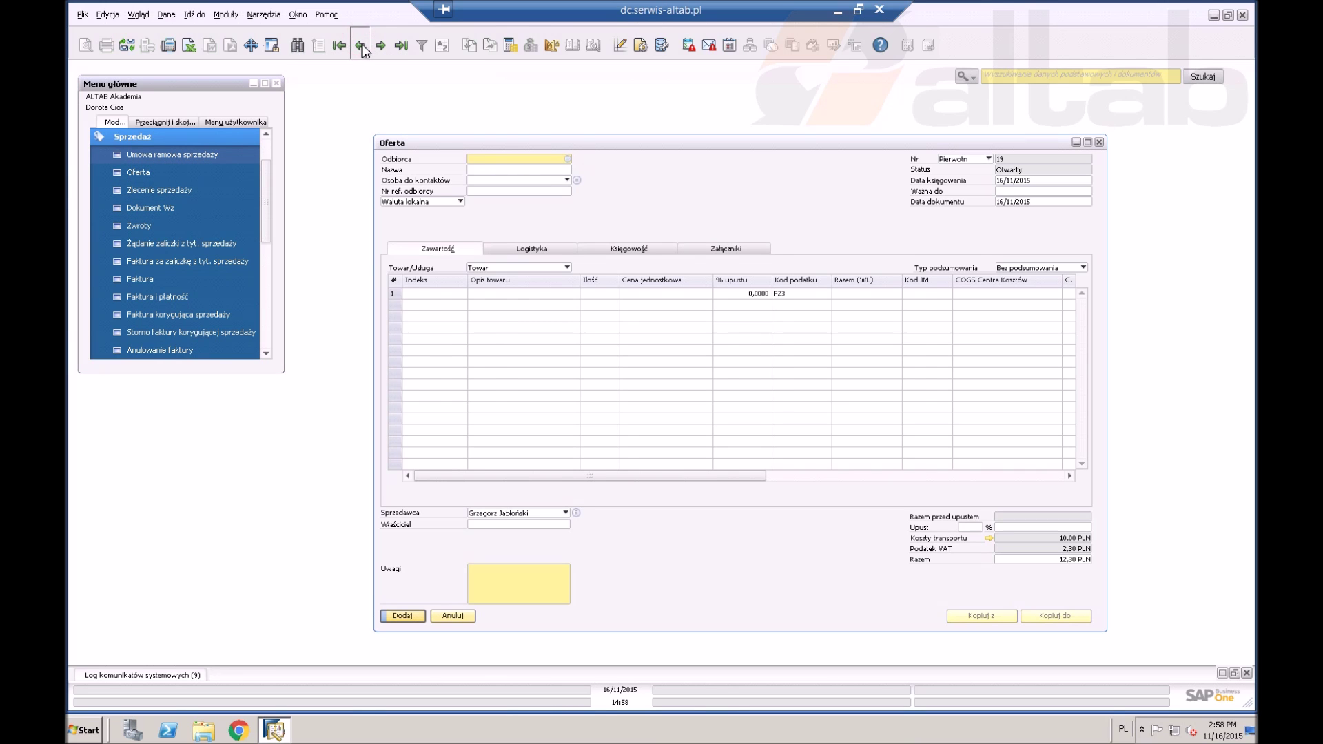
{"action": "left_click", "coordinate": [359, 46]}
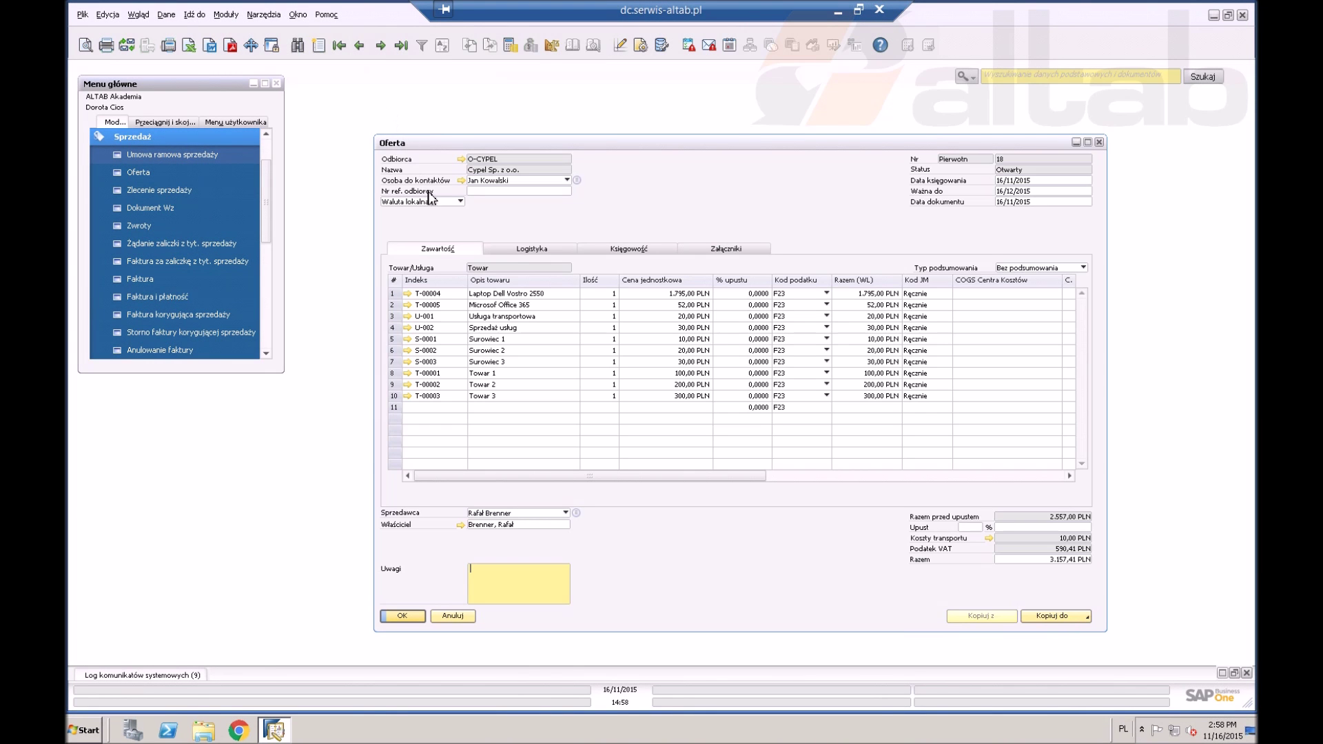
{"action": "left_click", "coordinate": [495, 339]}
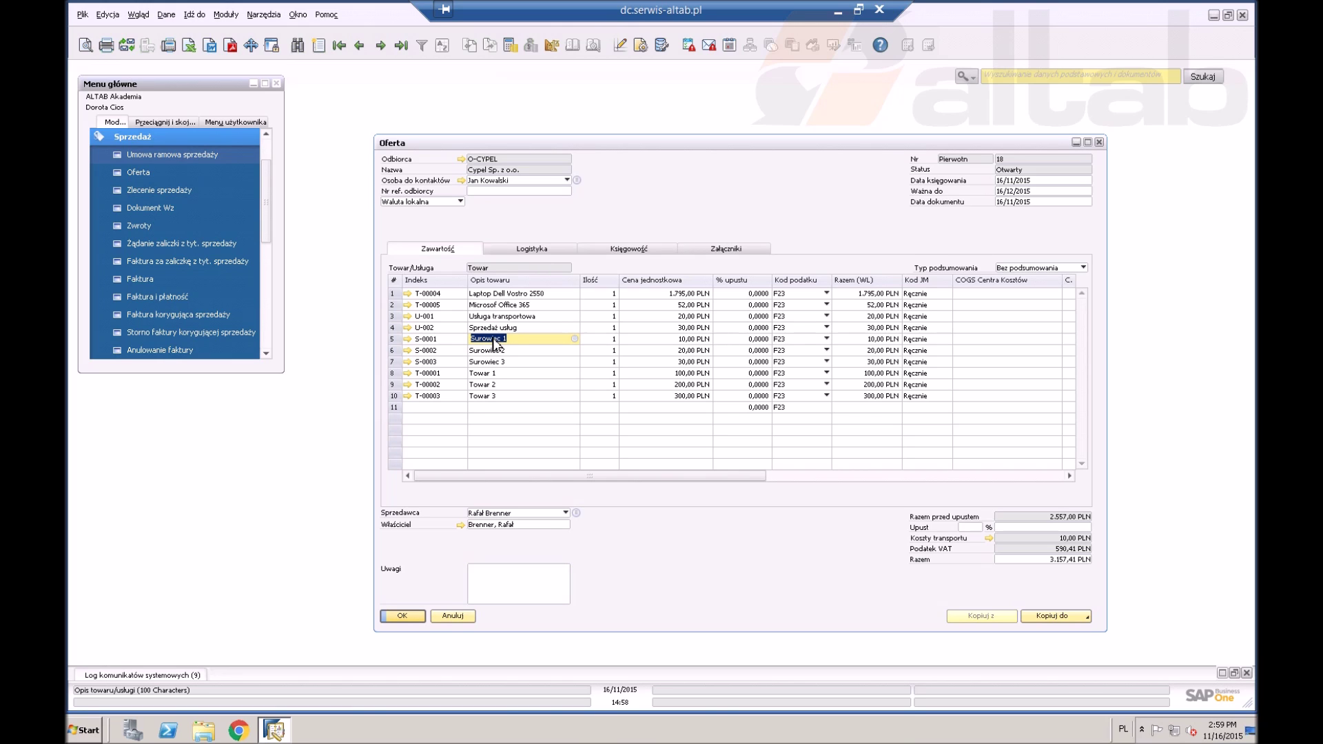
{"action": "key", "text": "ctrl+i"}
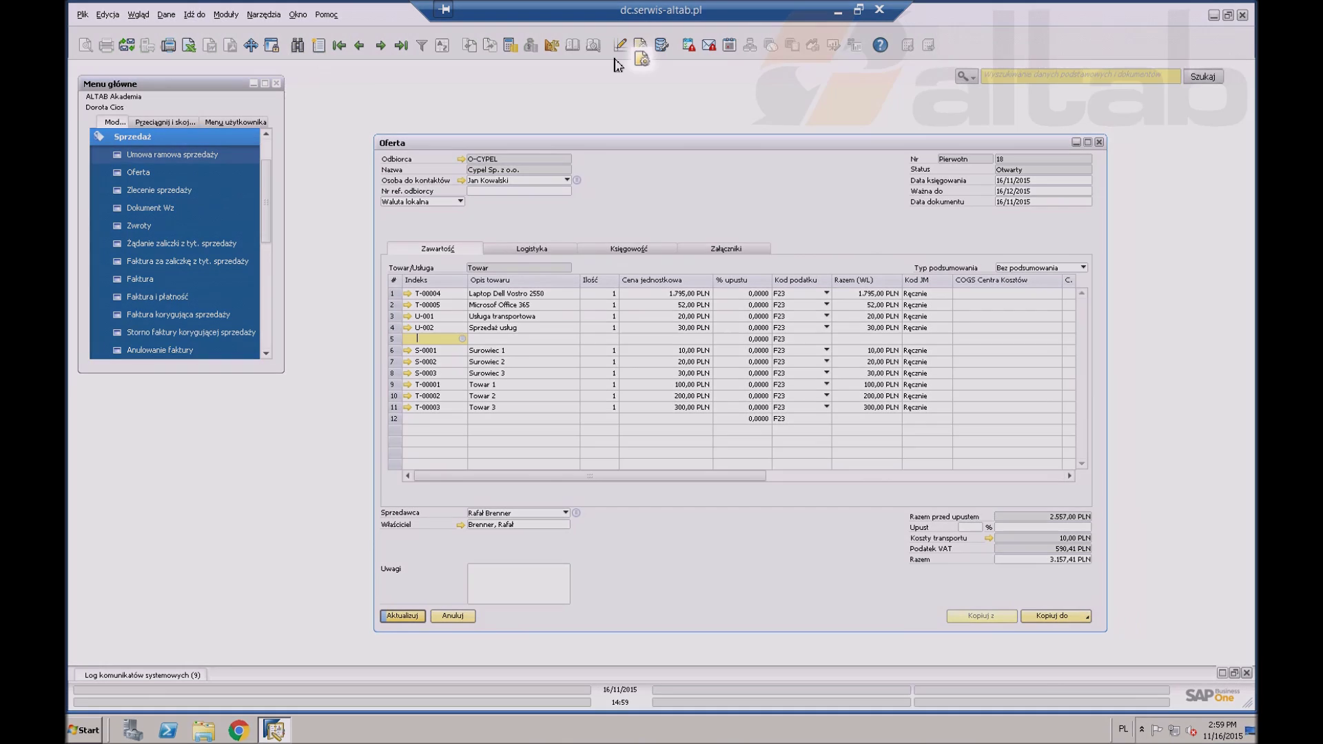
Make the Typ column visible in the offer's table through the form settings.
{"action": "left_click", "coordinate": [640, 47]}
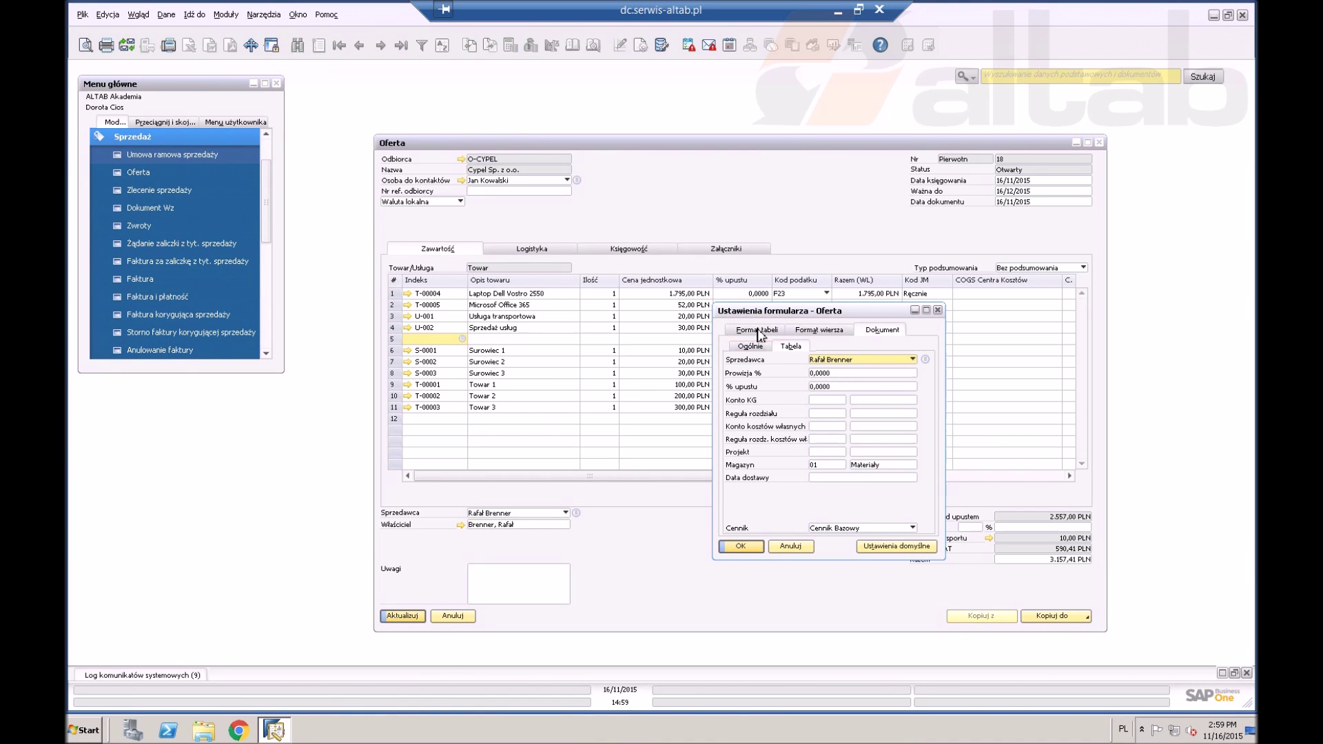
{"action": "left_click", "coordinate": [760, 334]}
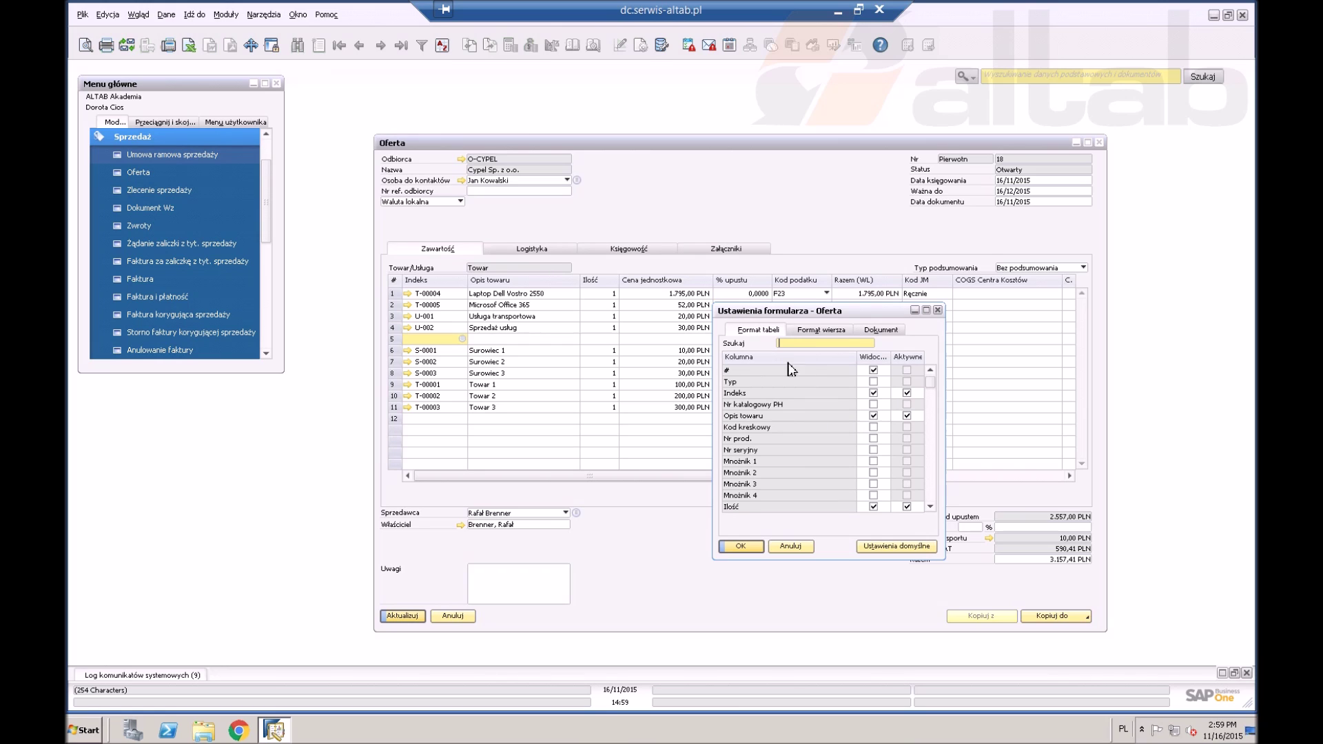
{"action": "left_click", "coordinate": [875, 383]}
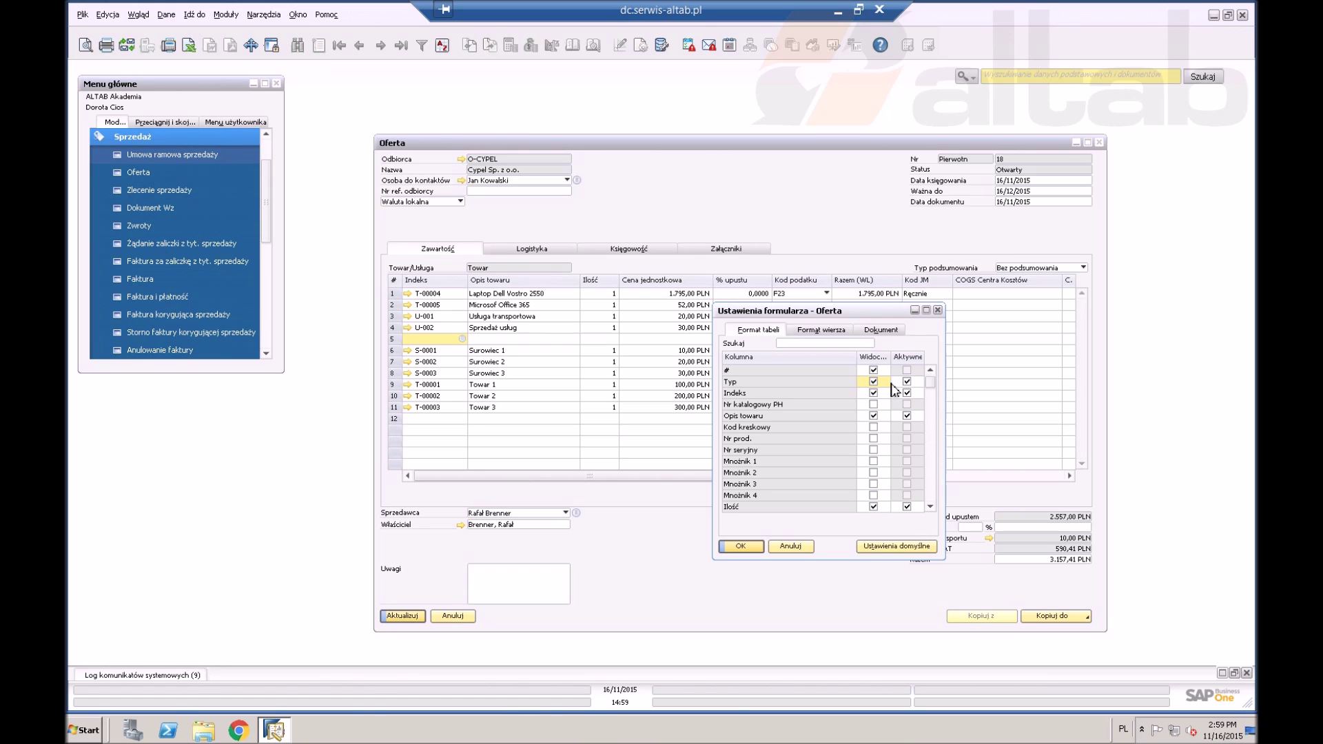
{"action": "left_click", "coordinate": [757, 550]}
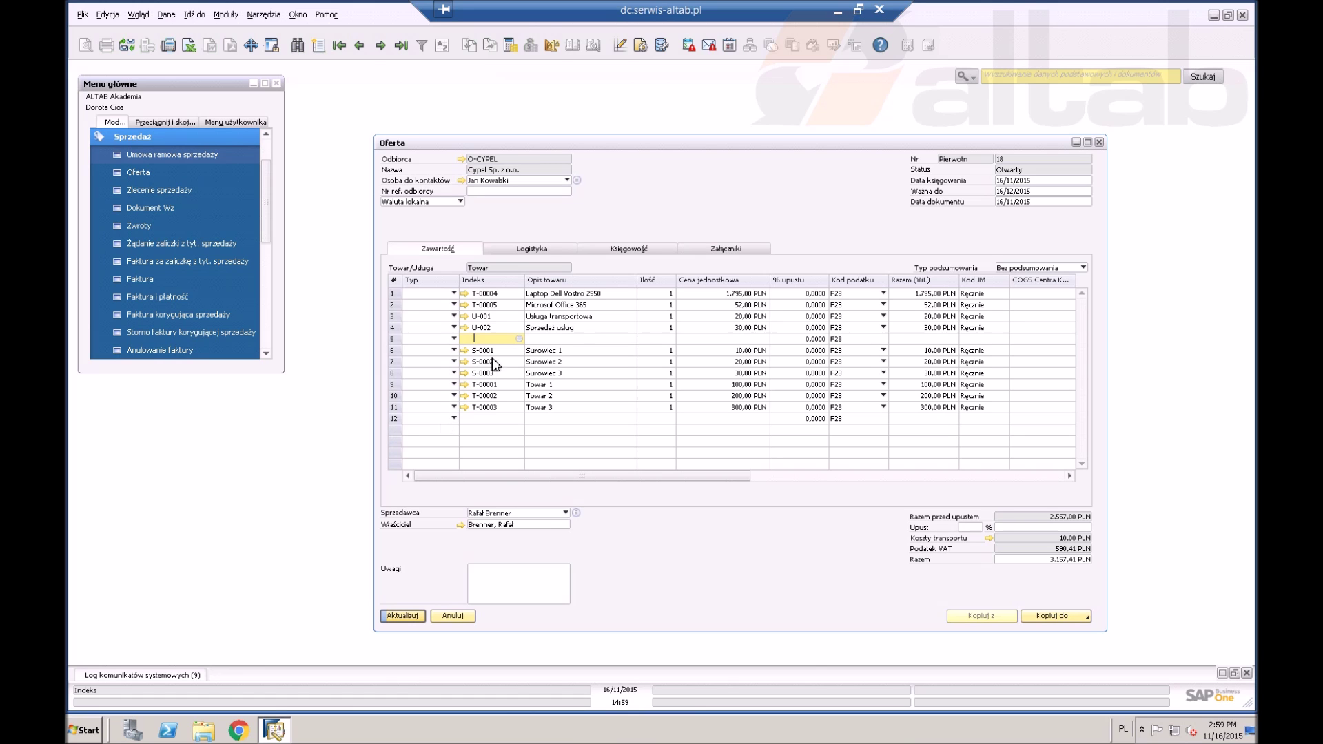
Set the type Suma pośrednia for empty row 5, for a new row inserted above item T-00001, and for the last empty row.
{"action": "left_click", "coordinate": [443, 343]}
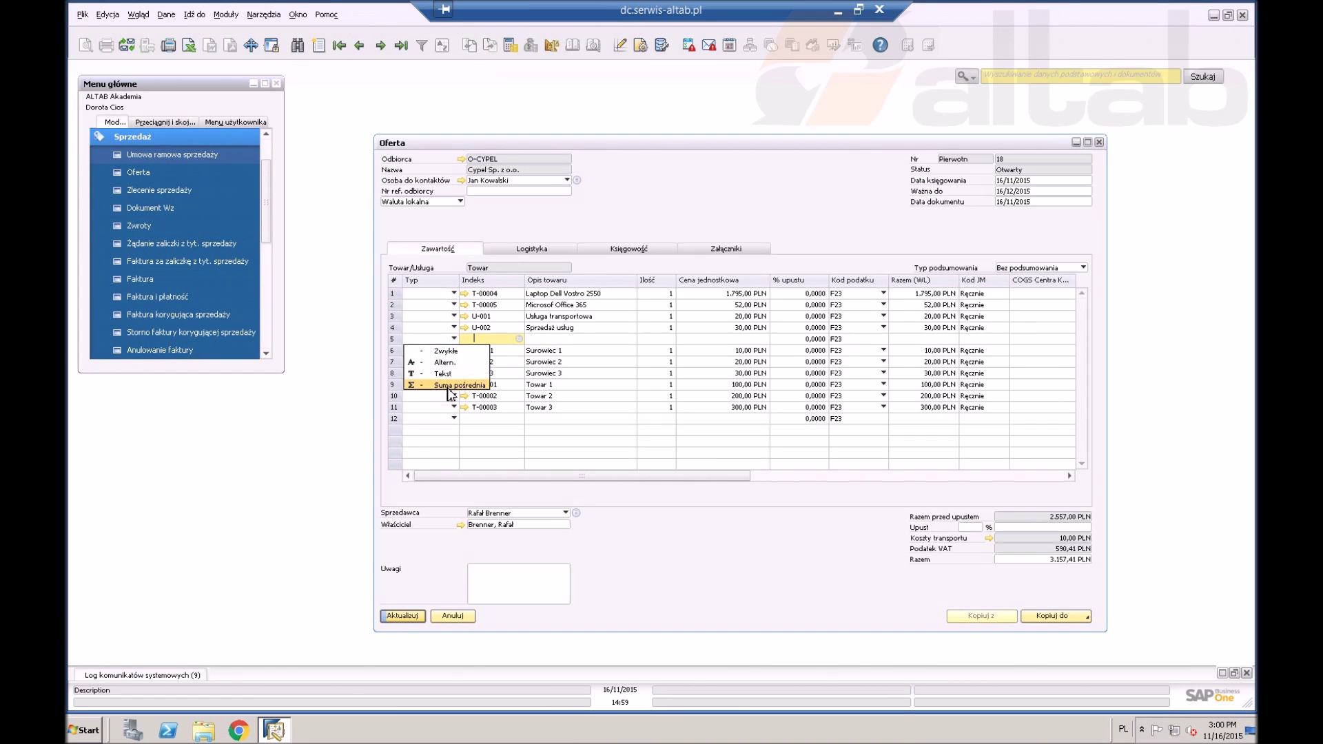
{"action": "left_click", "coordinate": [448, 386]}
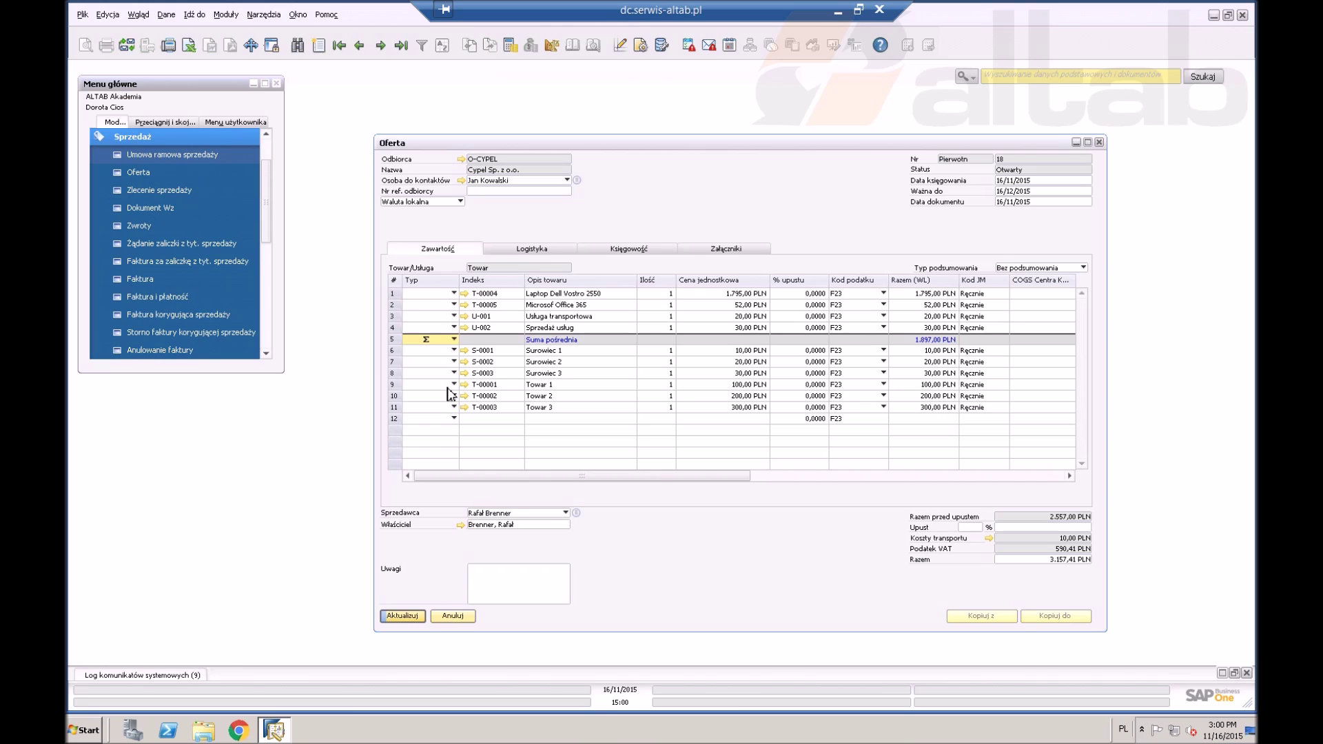
{"action": "left_click", "coordinate": [479, 387]}
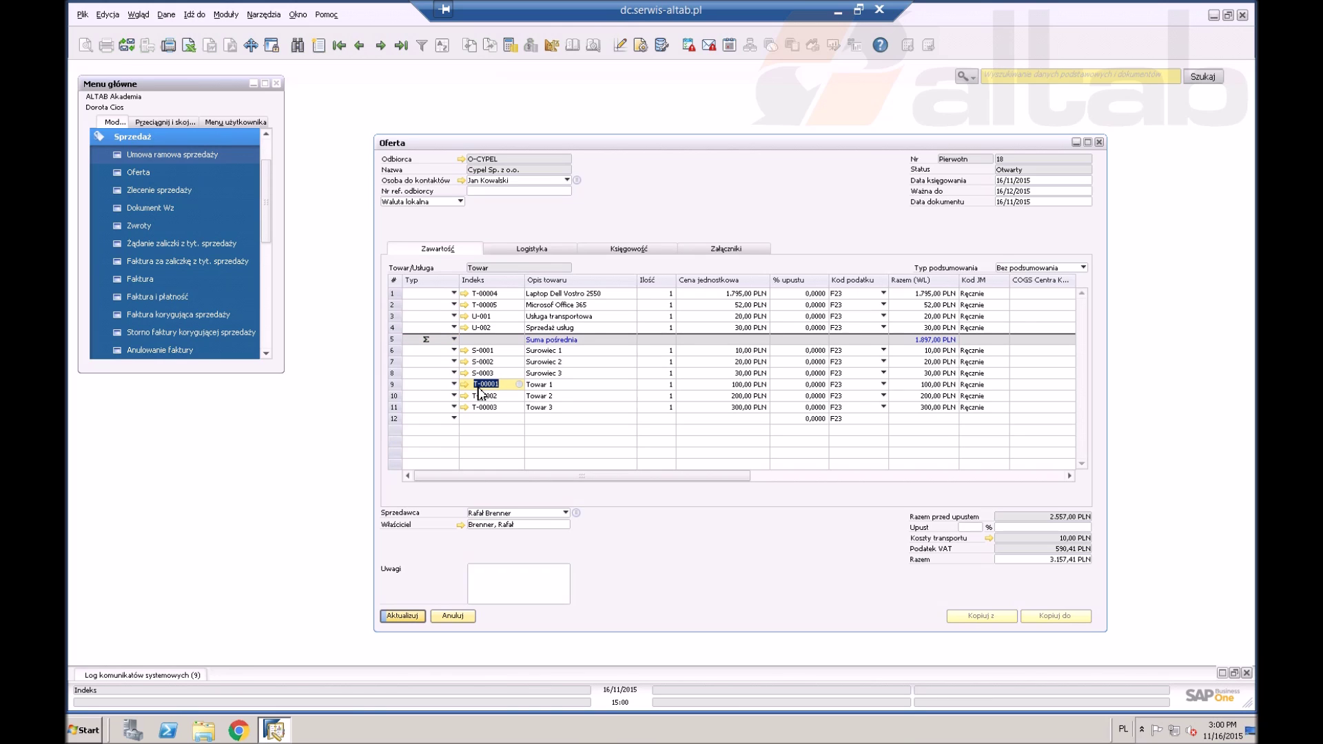
{"action": "key", "text": "ctrl+i"}
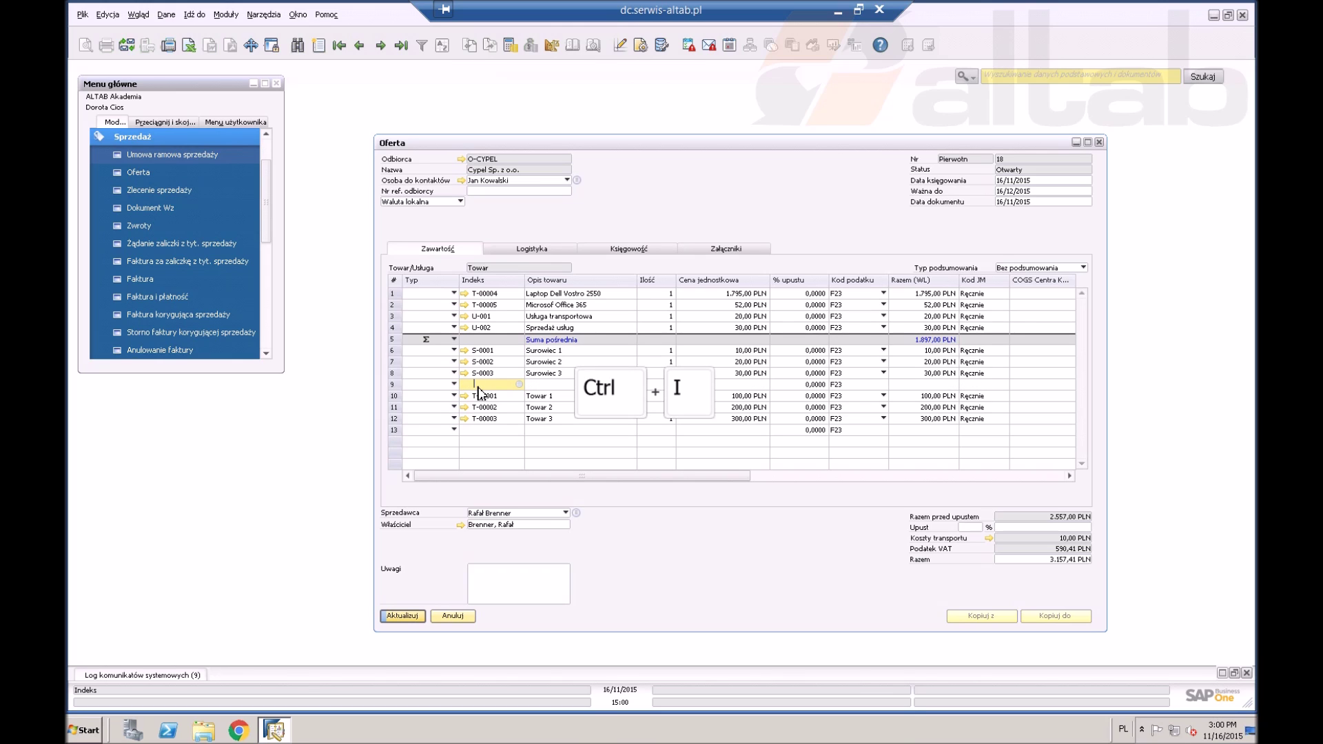
{"action": "left_click", "coordinate": [446, 390]}
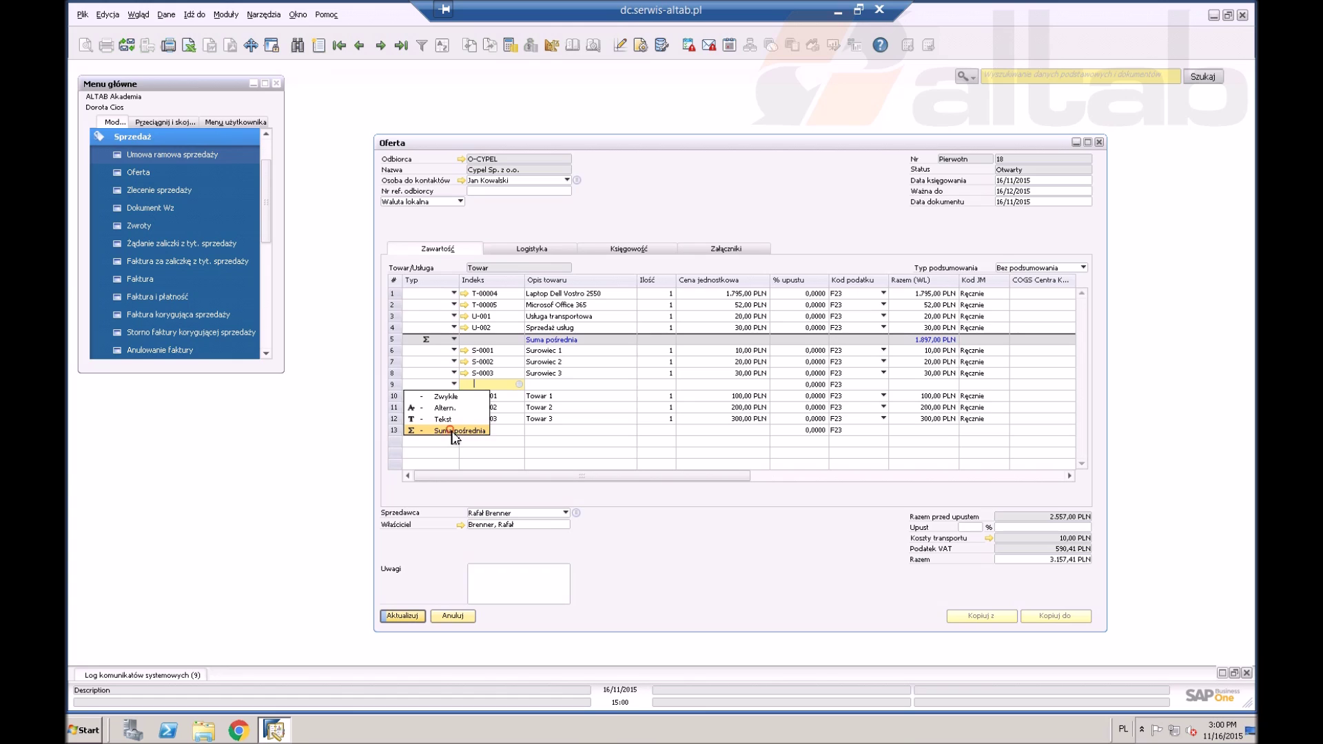
{"action": "left_click", "coordinate": [456, 431]}
{"action": "left_click", "coordinate": [436, 433]}
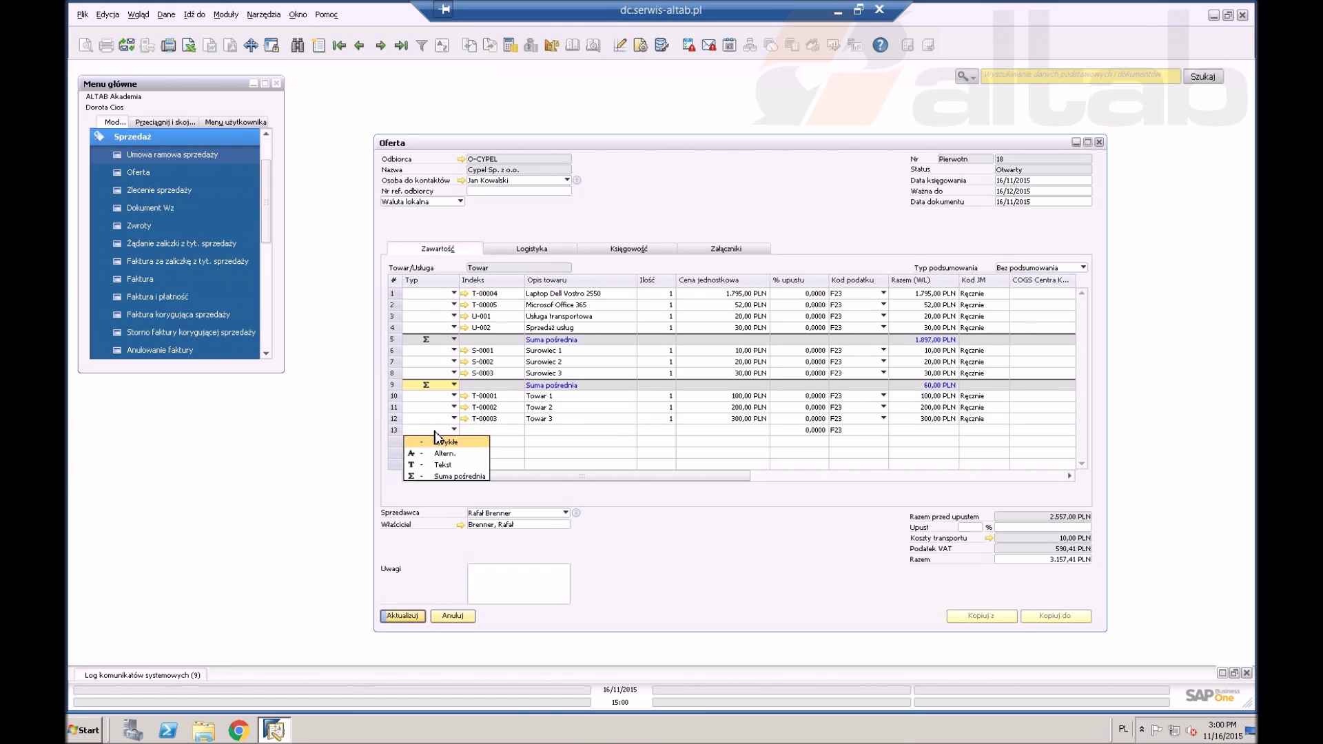
{"action": "left_click", "coordinate": [439, 476]}
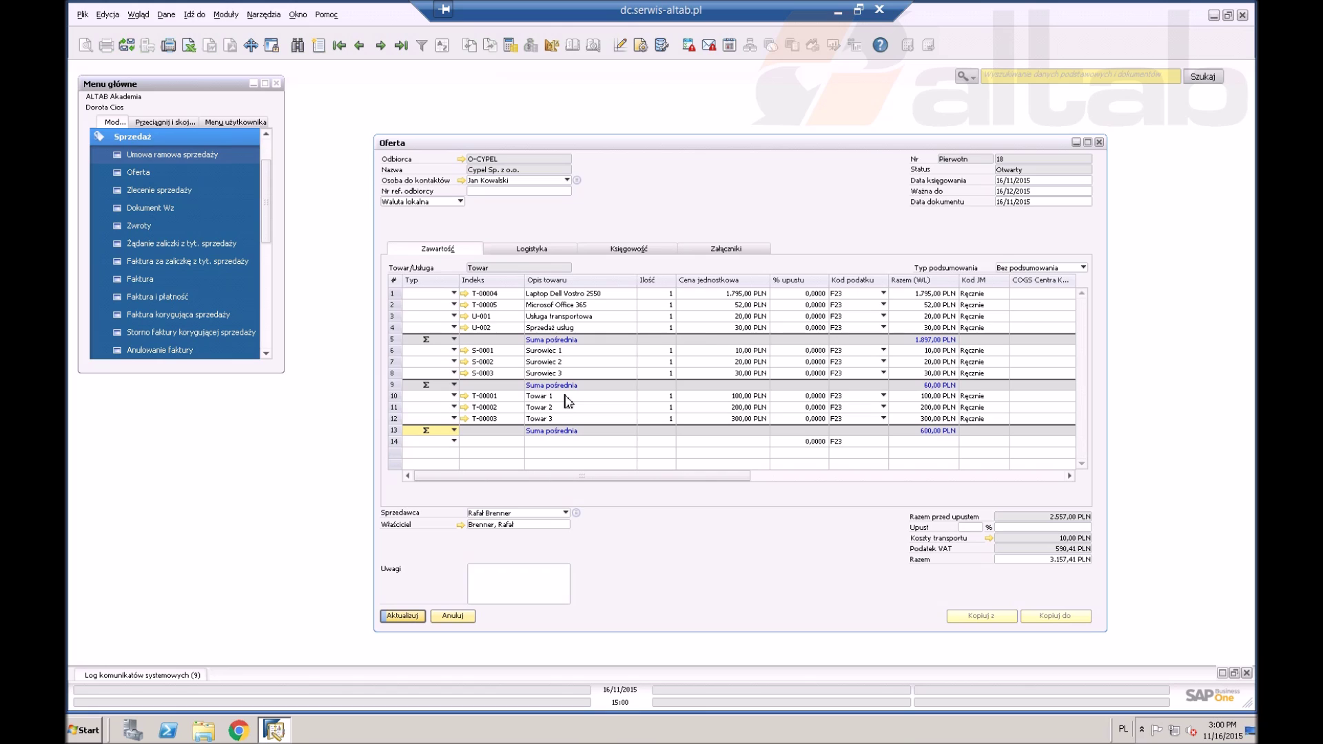
Delete the row of item S-0002 (Surowiec 2) from the offer.
{"action": "key", "text": "ctrl+k"}
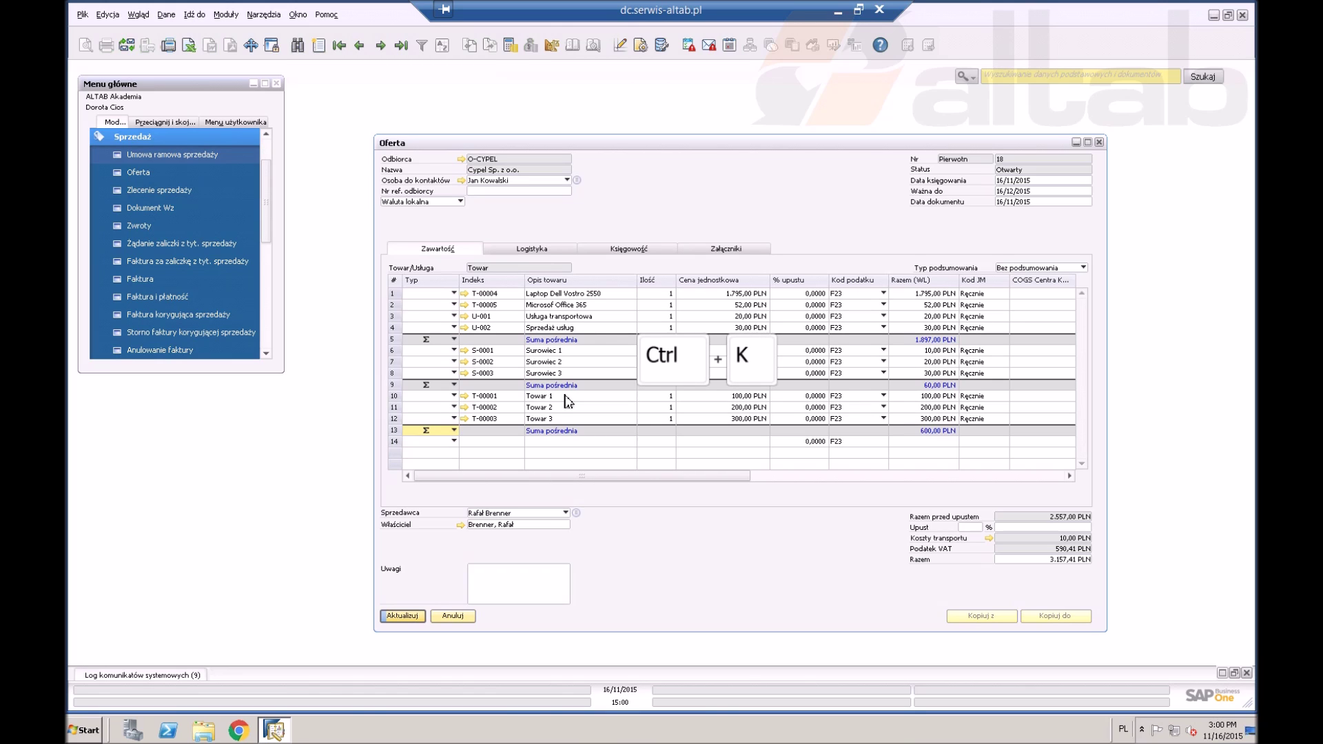
{"action": "left_click", "coordinate": [497, 361]}
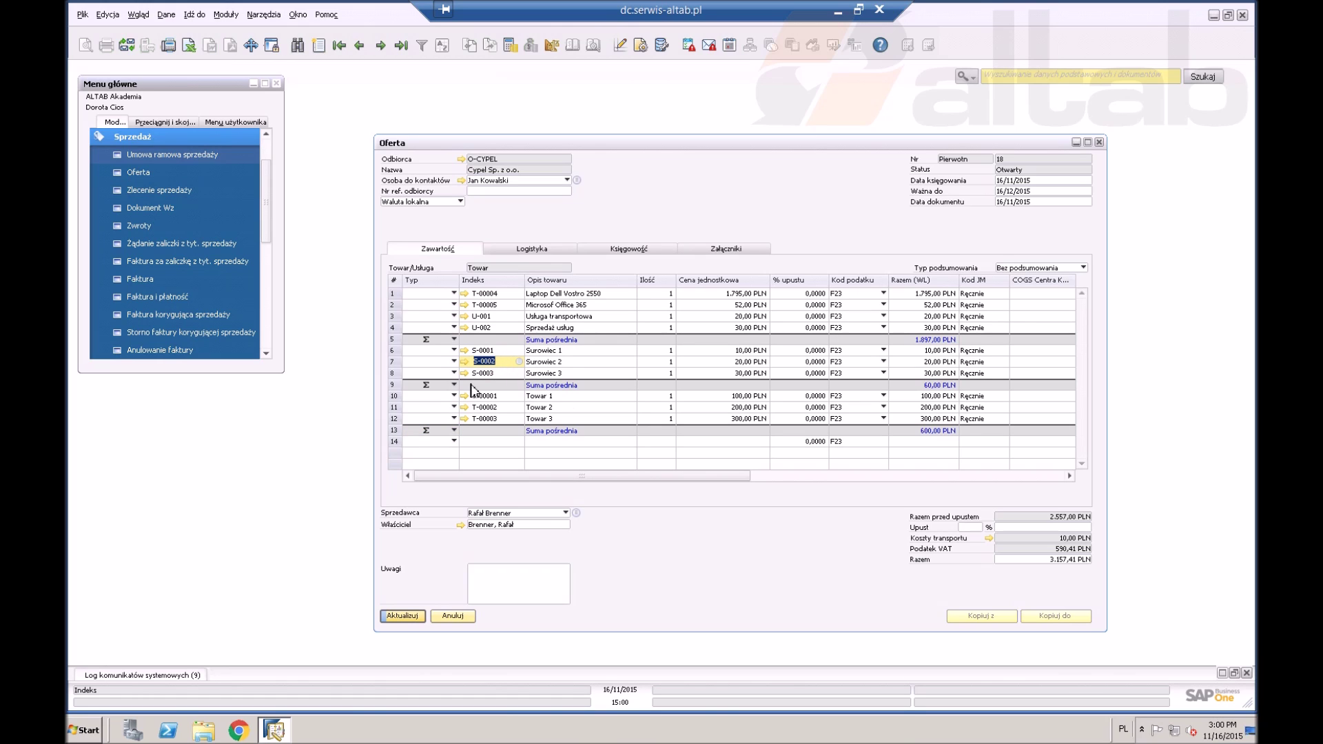
{"action": "left_click", "coordinate": [399, 364]}
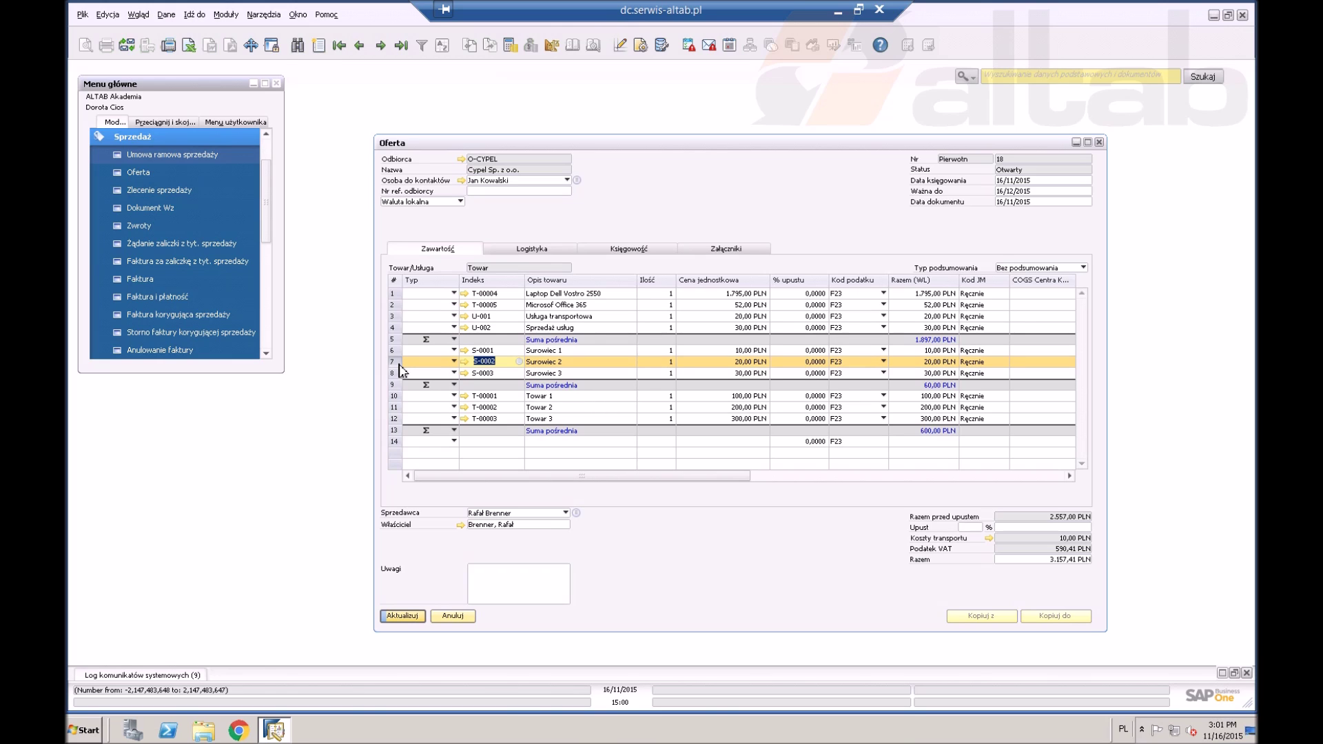
{"action": "key", "text": "ctrl+k"}
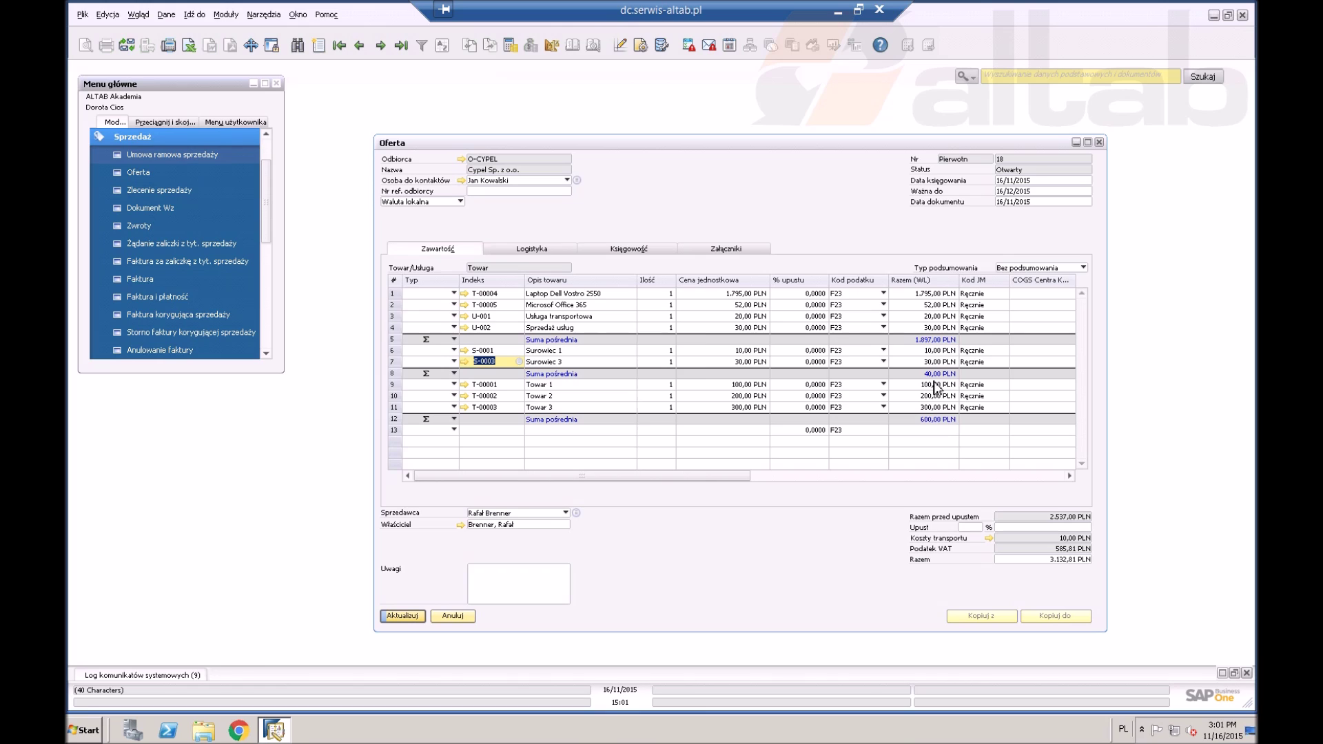
Duplicate the row of item T-00002 (Towar 2) and save the updated offer.
{"action": "key", "text": "ctrl+m"}
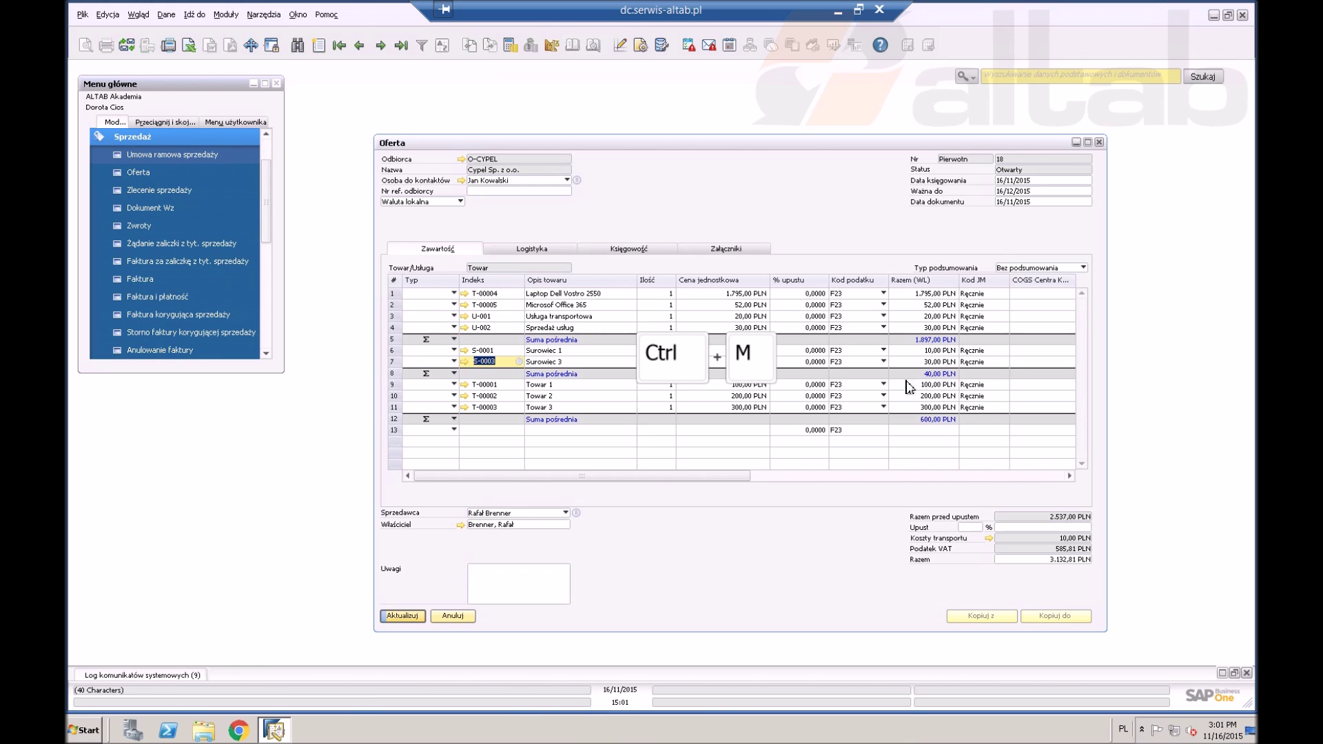
{"action": "left_click", "coordinate": [506, 396]}
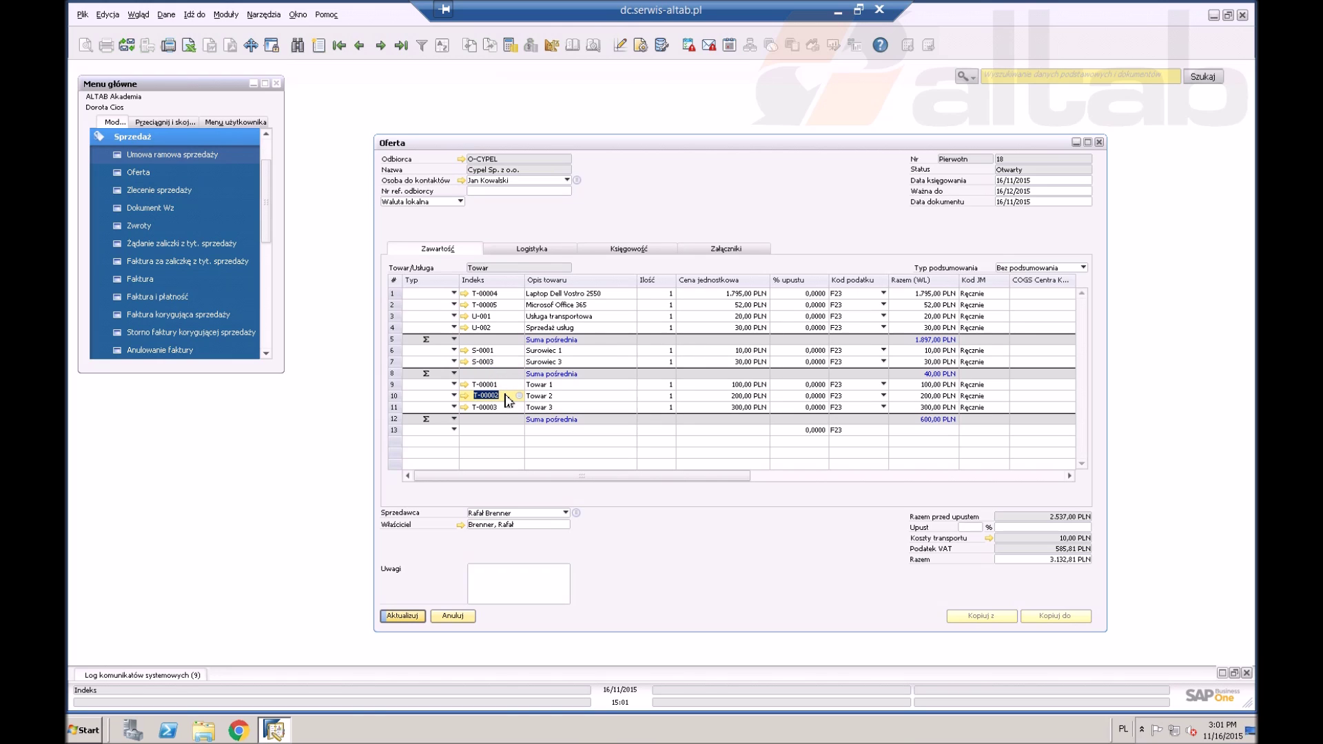
{"action": "key", "text": "ctrl+m"}
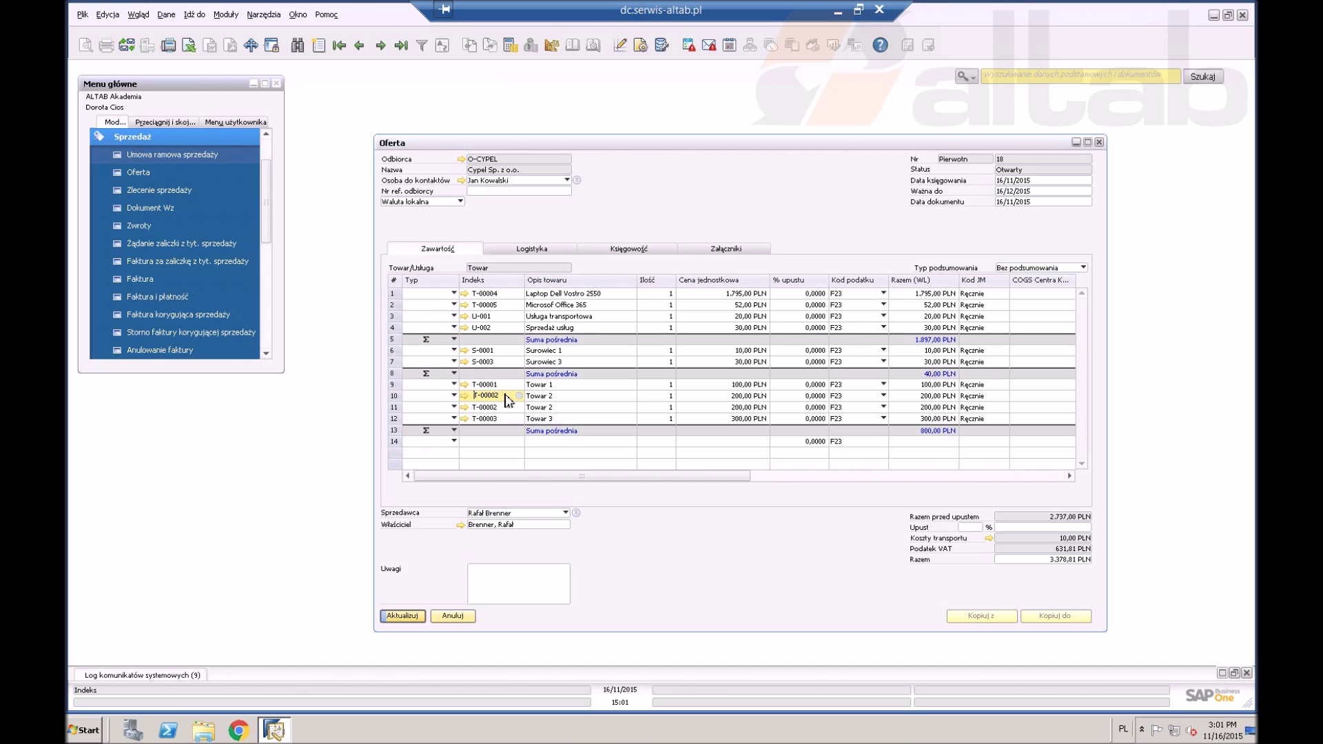
{"action": "key", "text": "ctrl+d"}
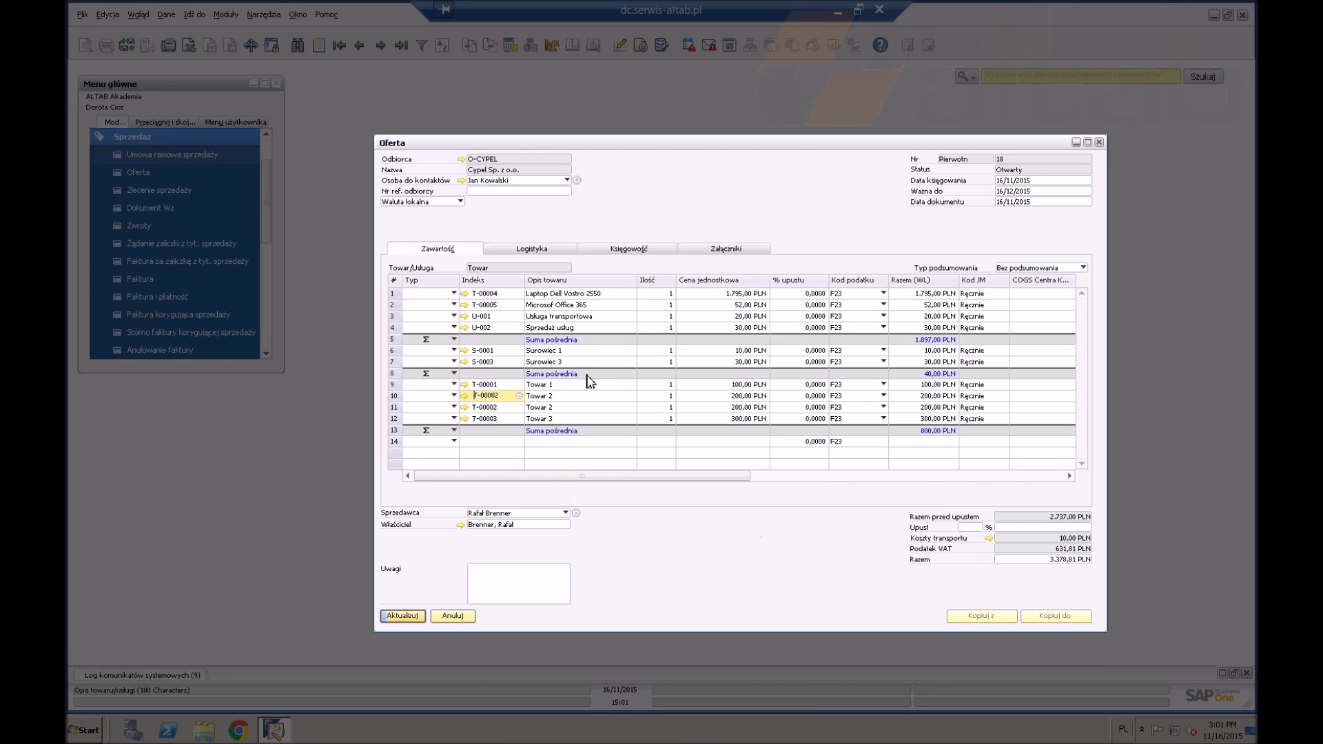
{"action": "left_click", "coordinate": [414, 616]}
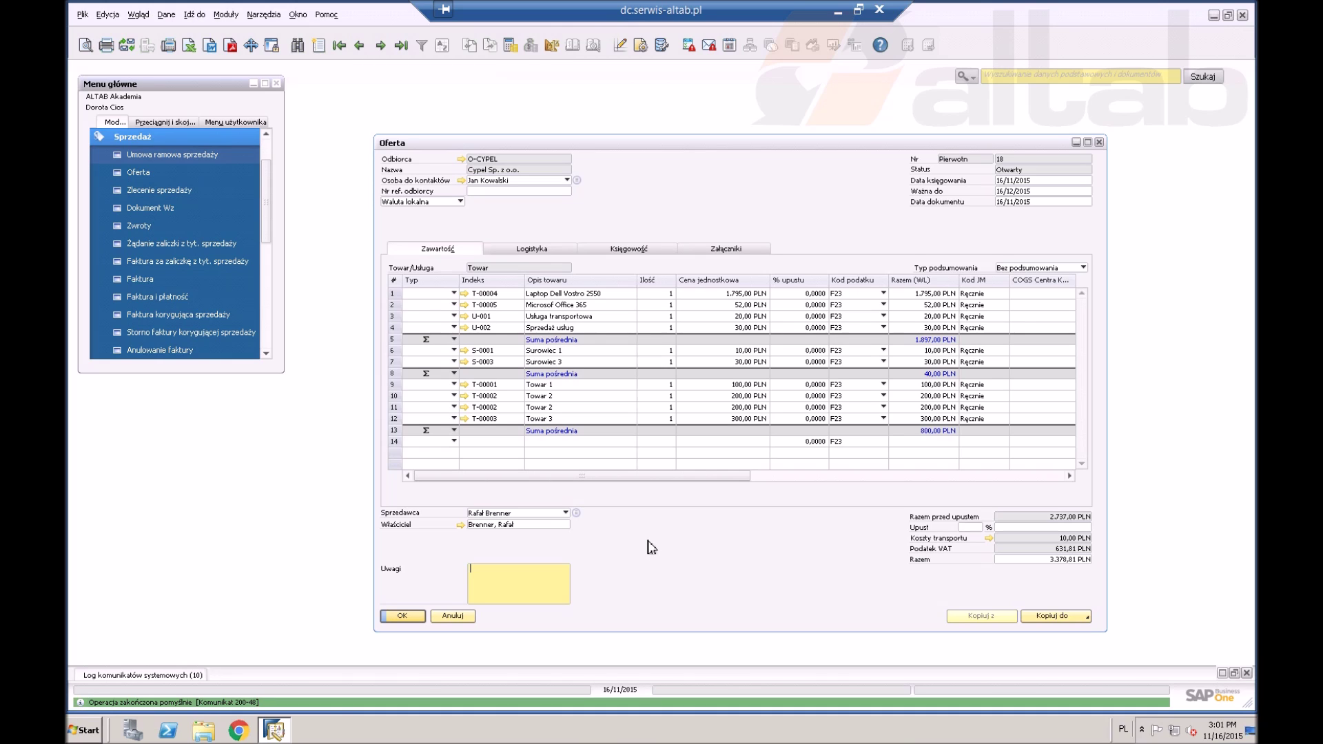
Duplicate the offer for the customer ALTAB S.A., accept updating the items to the new partner's data, and add the document.
{"action": "key", "text": "ctrl+d"}
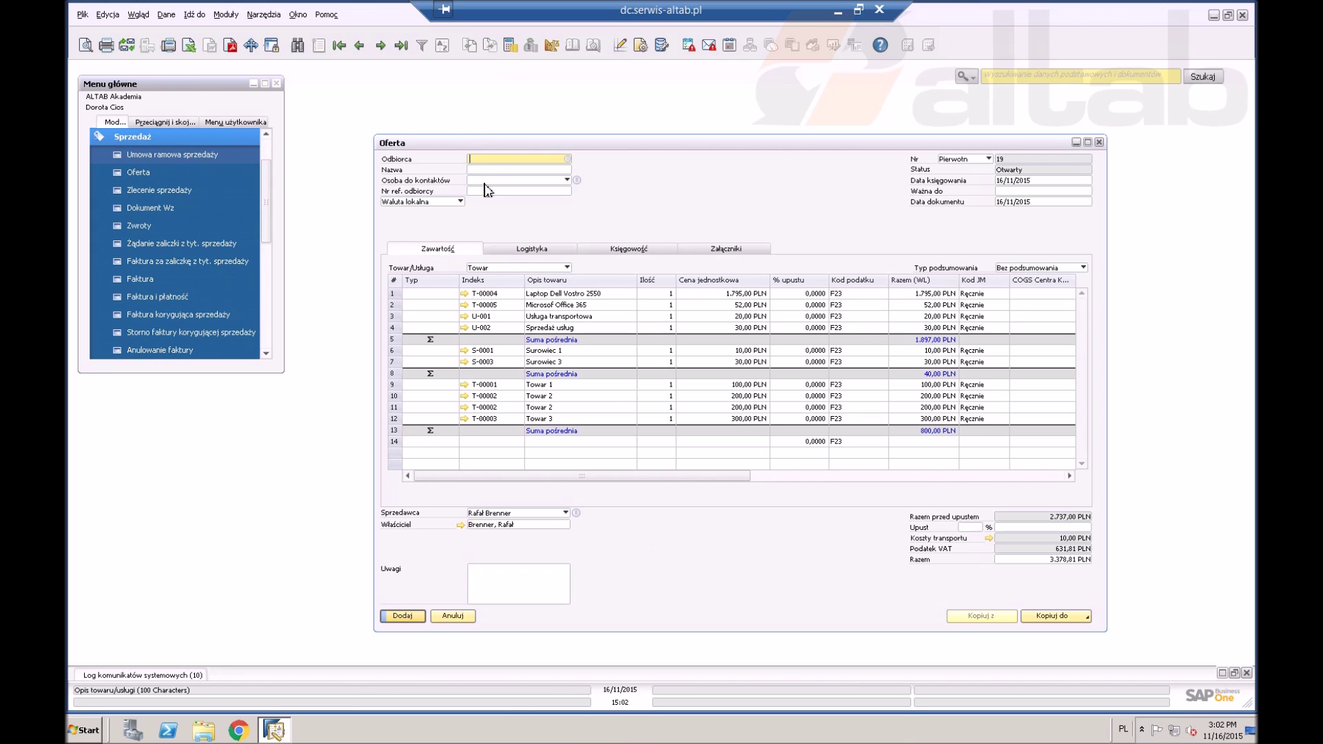
{"action": "left_click", "coordinate": [568, 160]}
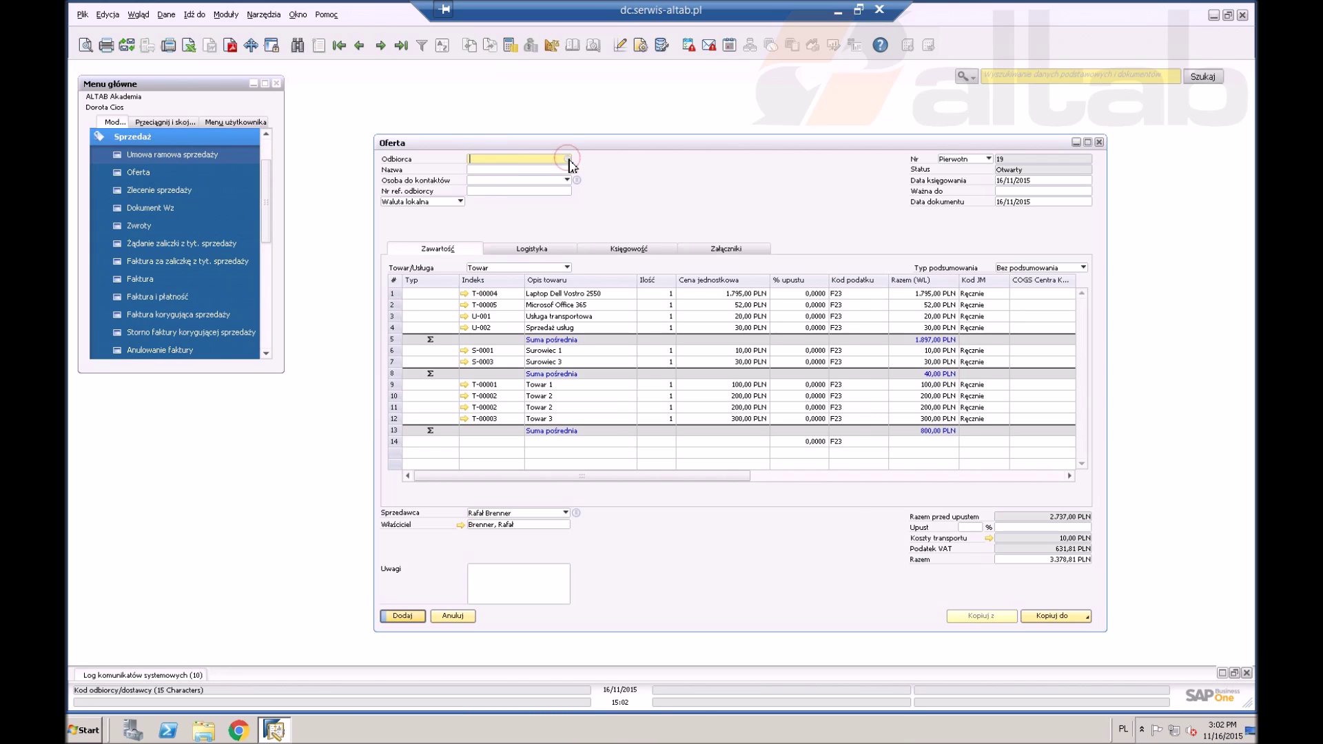
{"action": "left_click", "coordinate": [448, 493]}
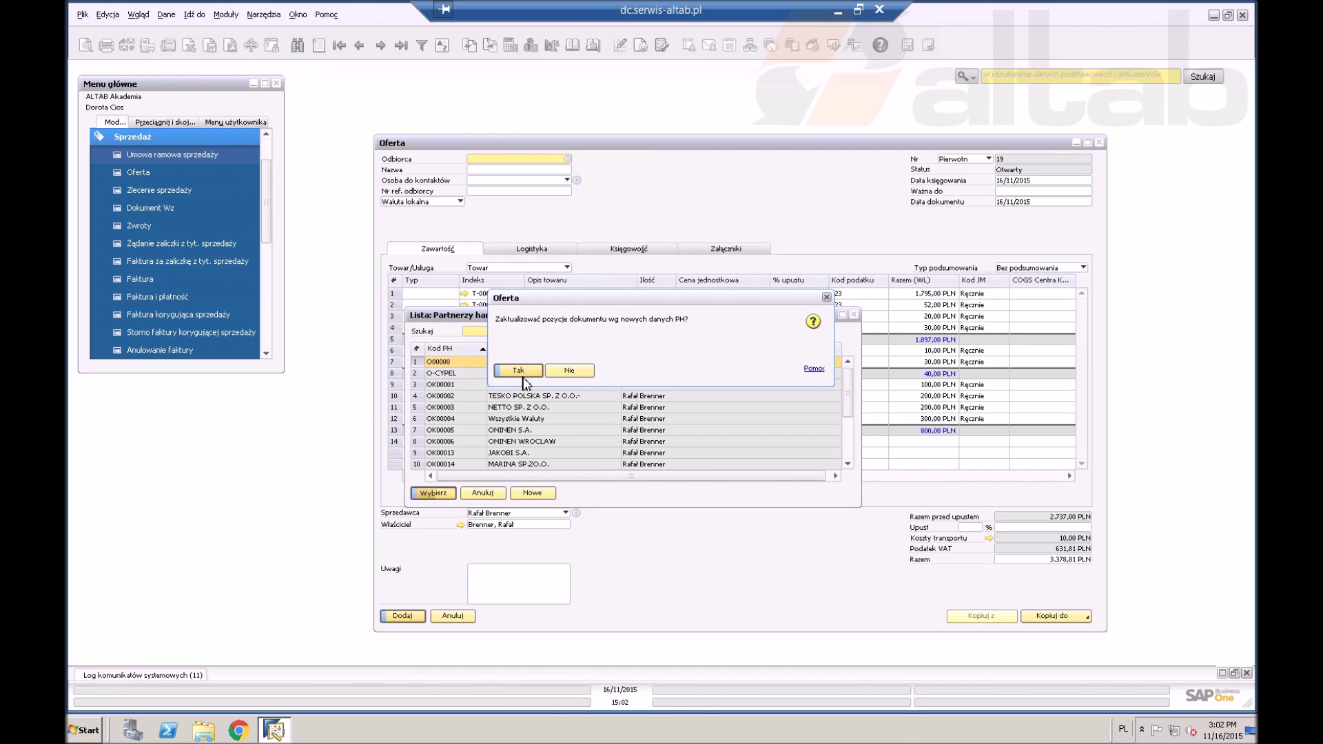
{"action": "left_click", "coordinate": [521, 374]}
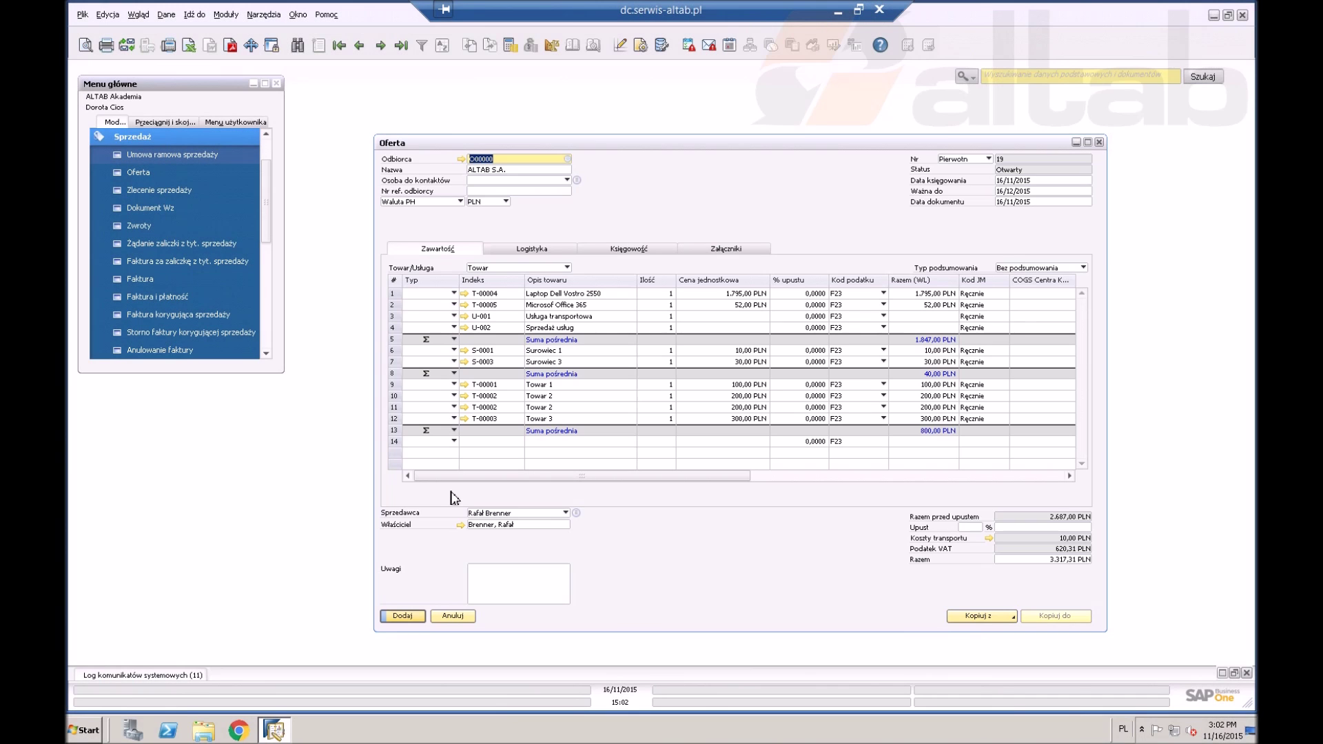
{"action": "left_click", "coordinate": [402, 615]}
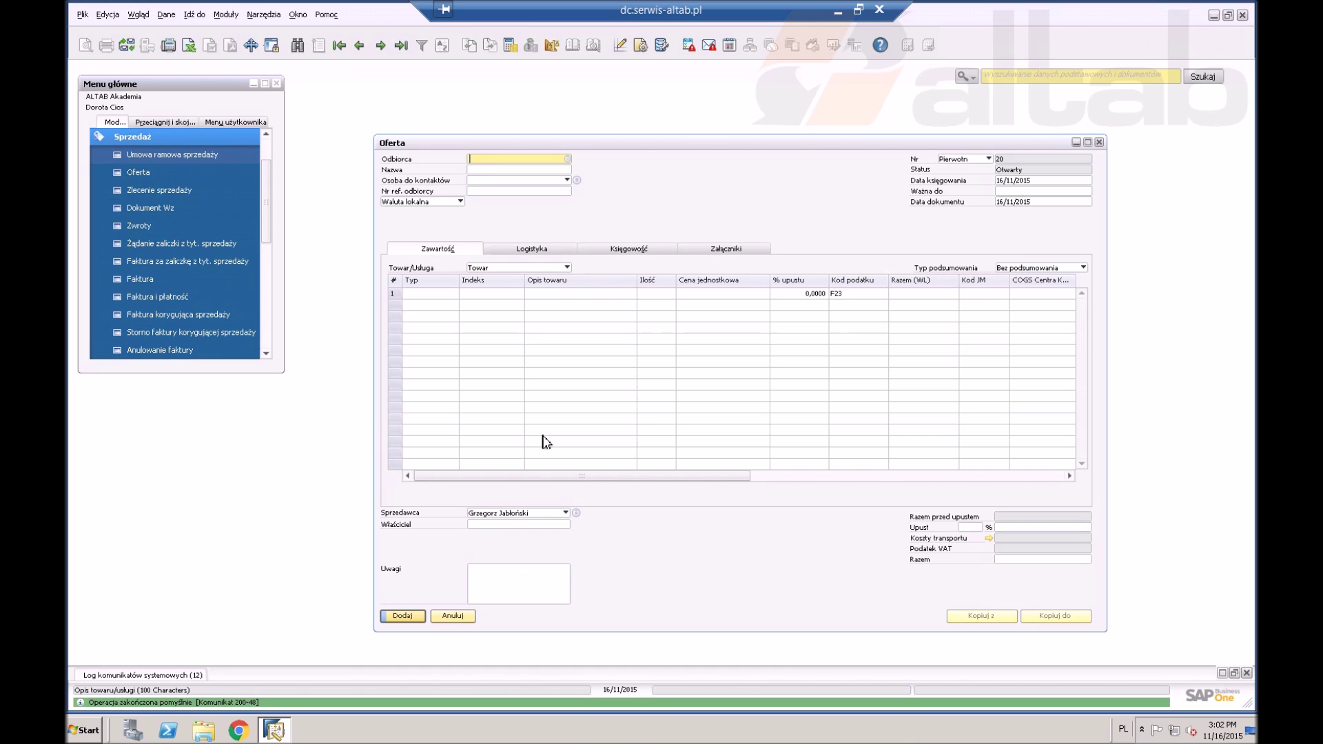
Display the newly added offer for ALTAB S.A. and close it.
{"action": "left_click", "coordinate": [359, 46]}
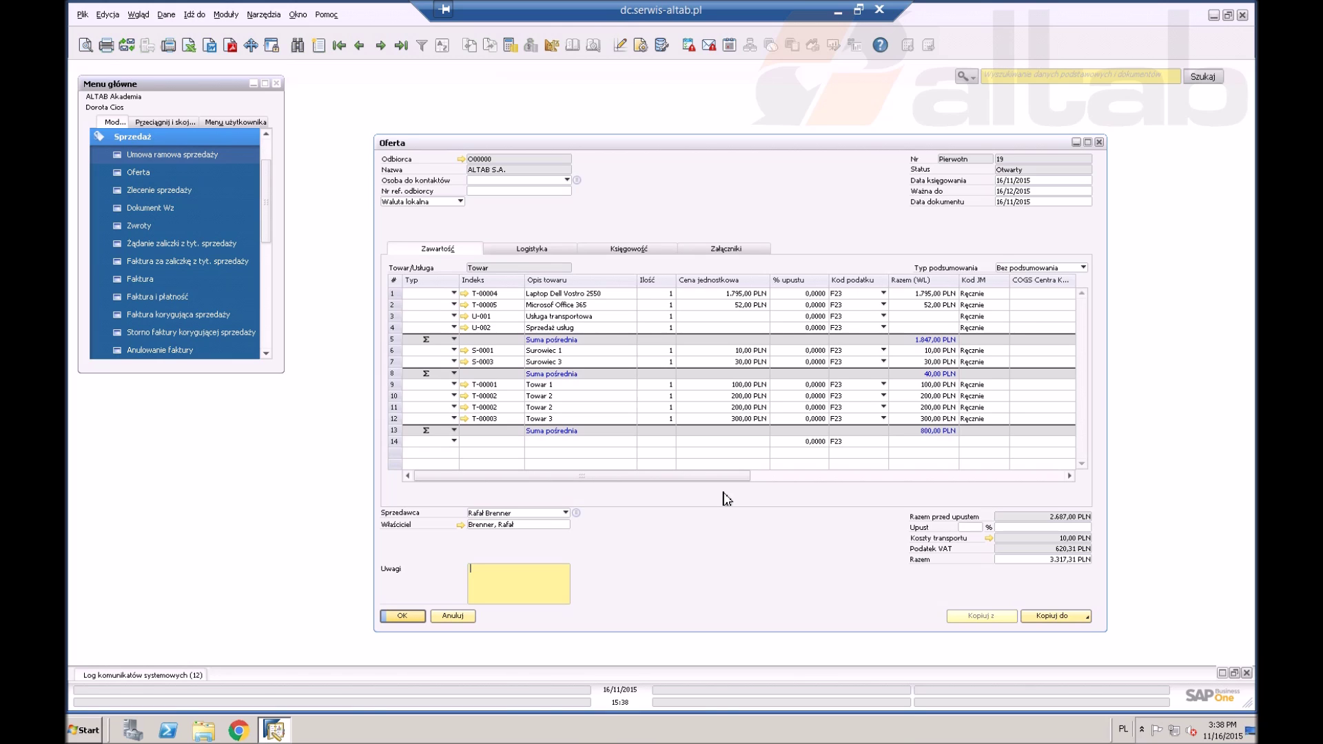
{"action": "left_click", "coordinate": [411, 617]}
Open the business partner master data (Dane podstawowe Partnera Handlowego) and find the partner with code o-cypel.
{"action": "left_click", "coordinate": [139, 137]}
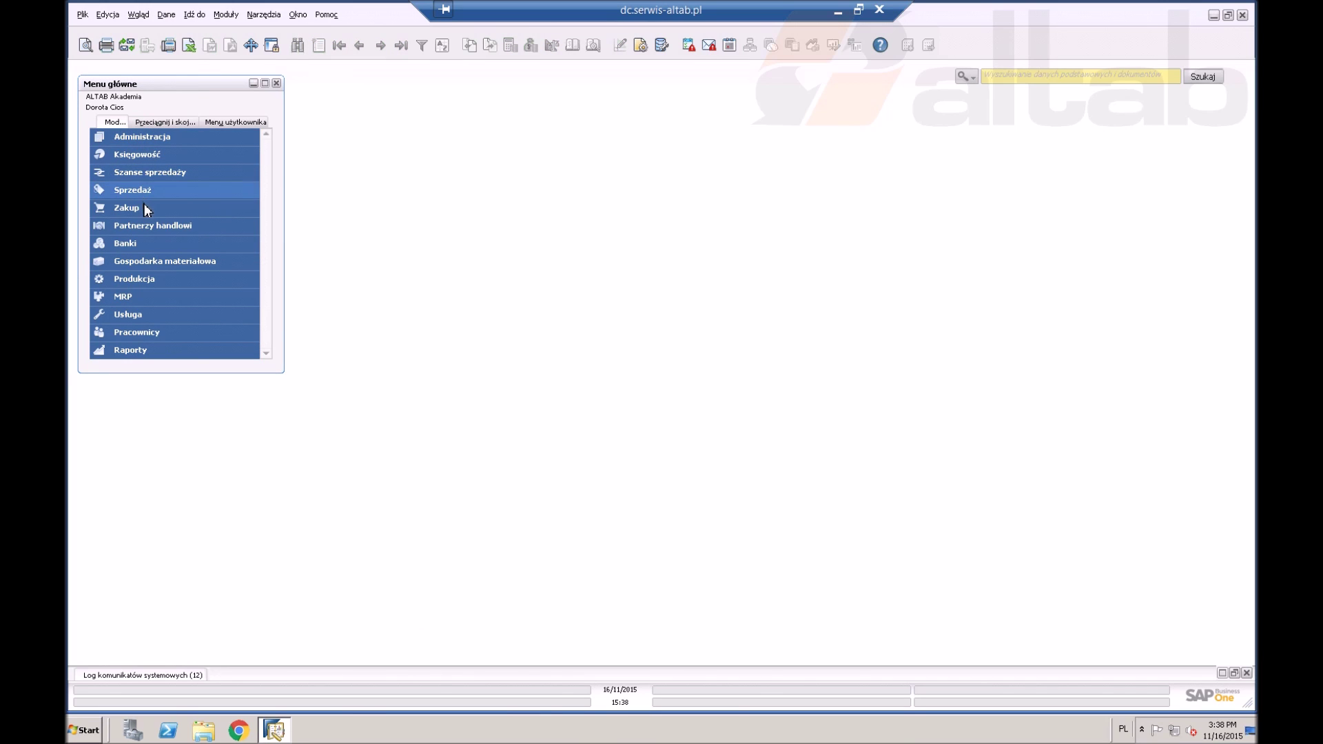
{"action": "left_click", "coordinate": [147, 228]}
{"action": "left_click", "coordinate": [168, 244]}
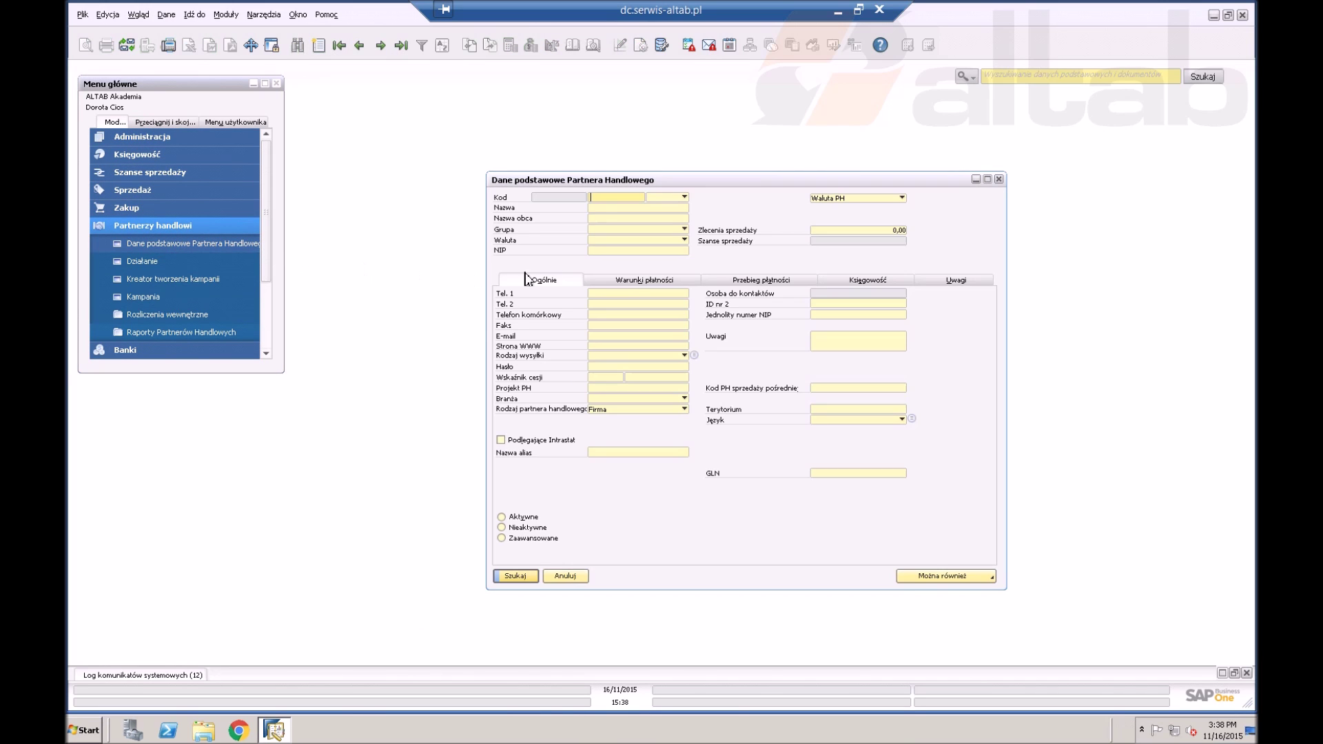
{"action": "type", "text": "o-cypel"}
{"action": "left_click", "coordinate": [515, 576]}
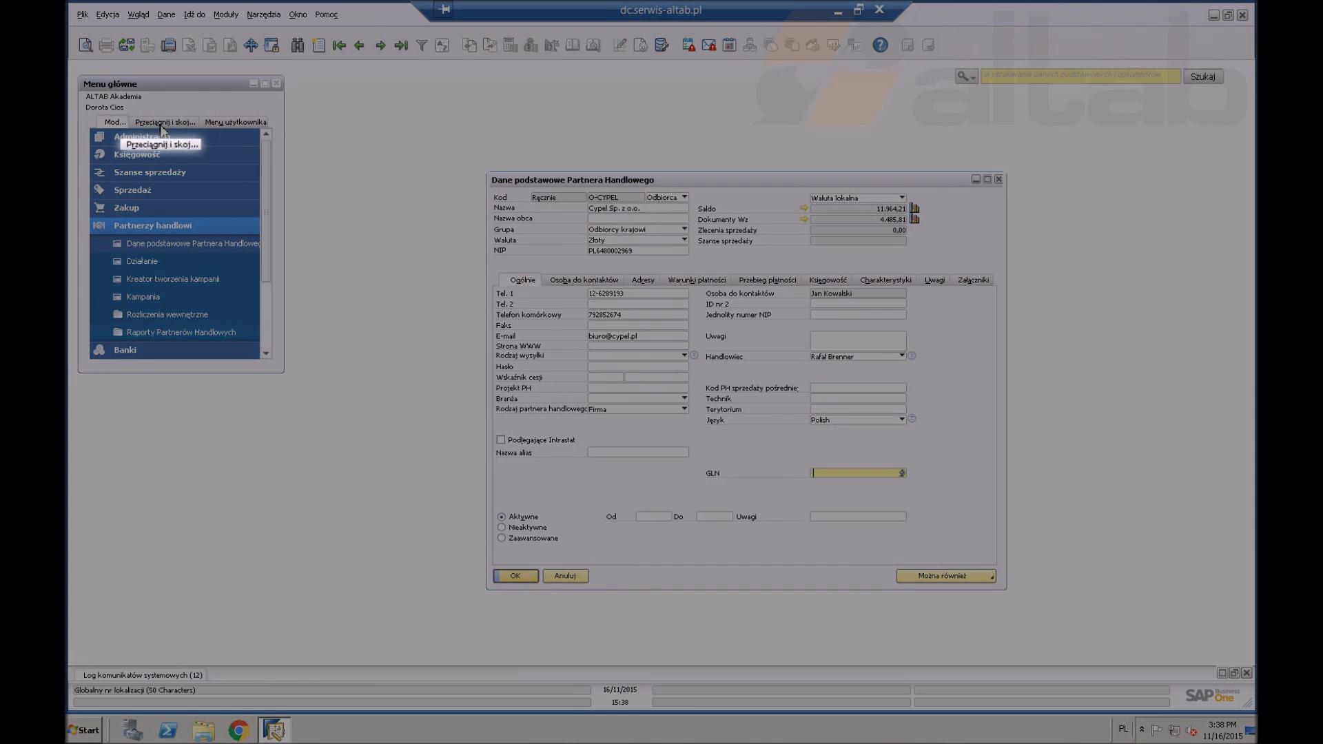
Relate the partner's code to the sales document Oferta with Drag & Relate and open offer 11 from the resulting list.
{"action": "left_click", "coordinate": [163, 122]}
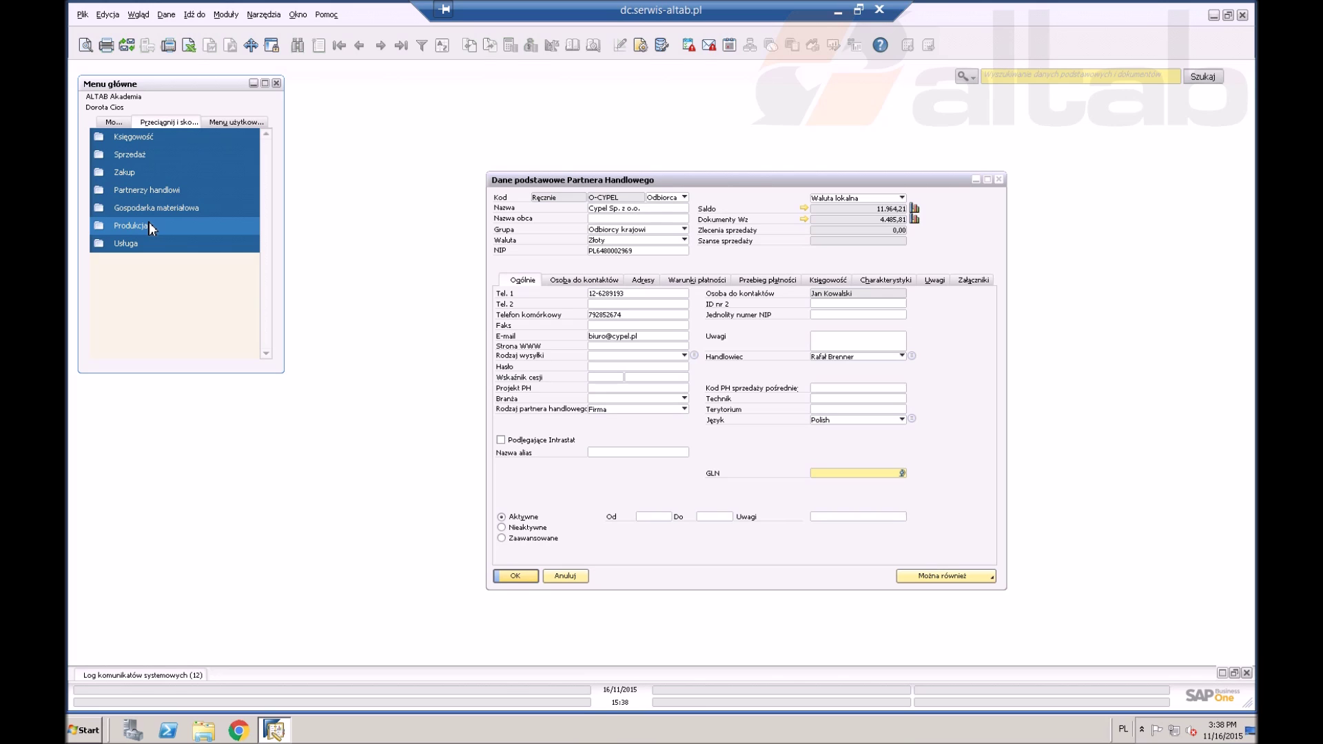
{"action": "left_click", "coordinate": [143, 157]}
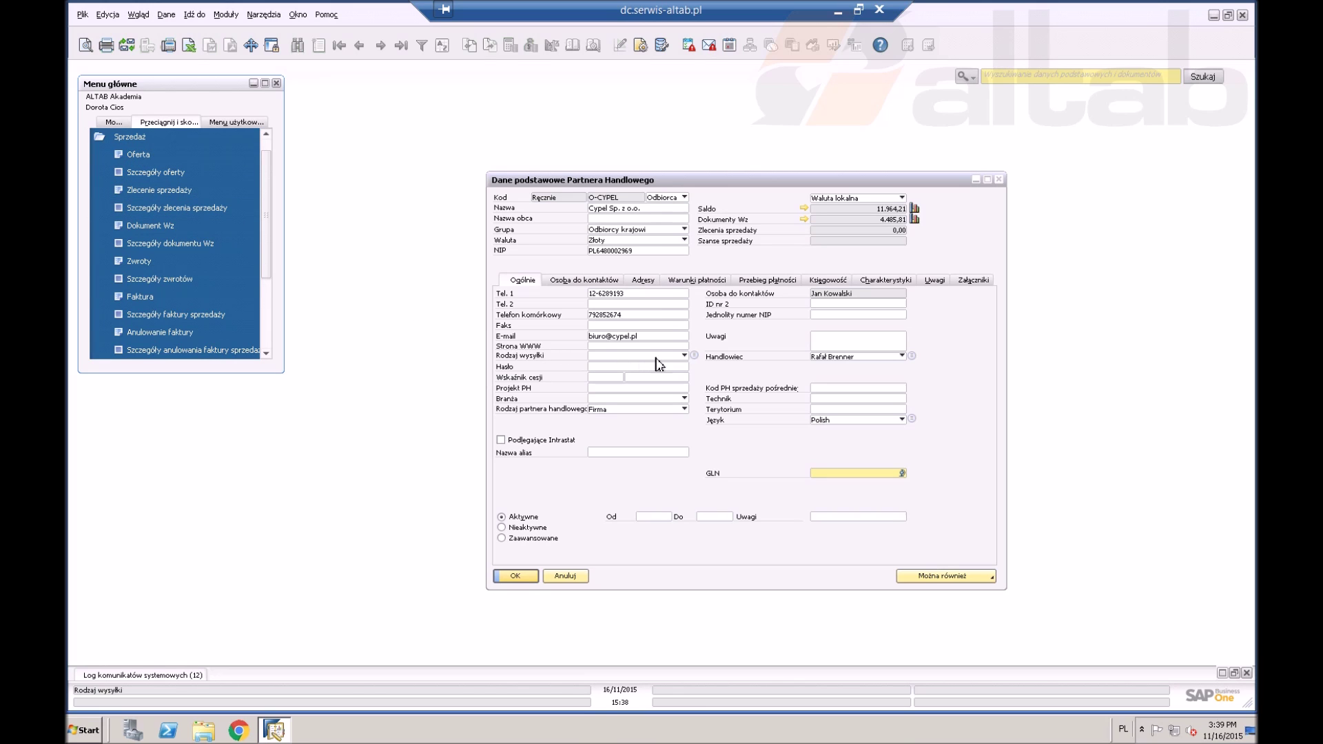
{"action": "left_click", "coordinate": [612, 200]}
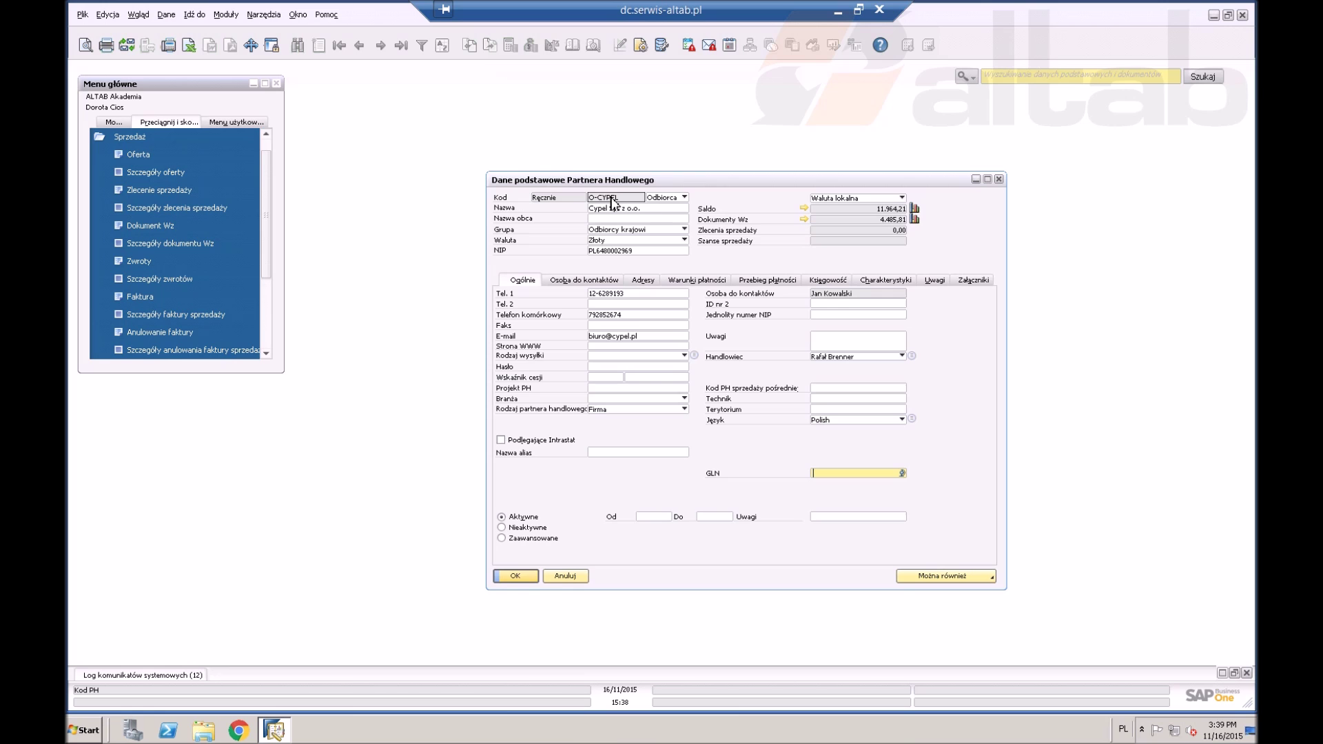
{"action": "left_click_drag", "start_coordinate": [612, 200], "coordinate": [150, 156]}
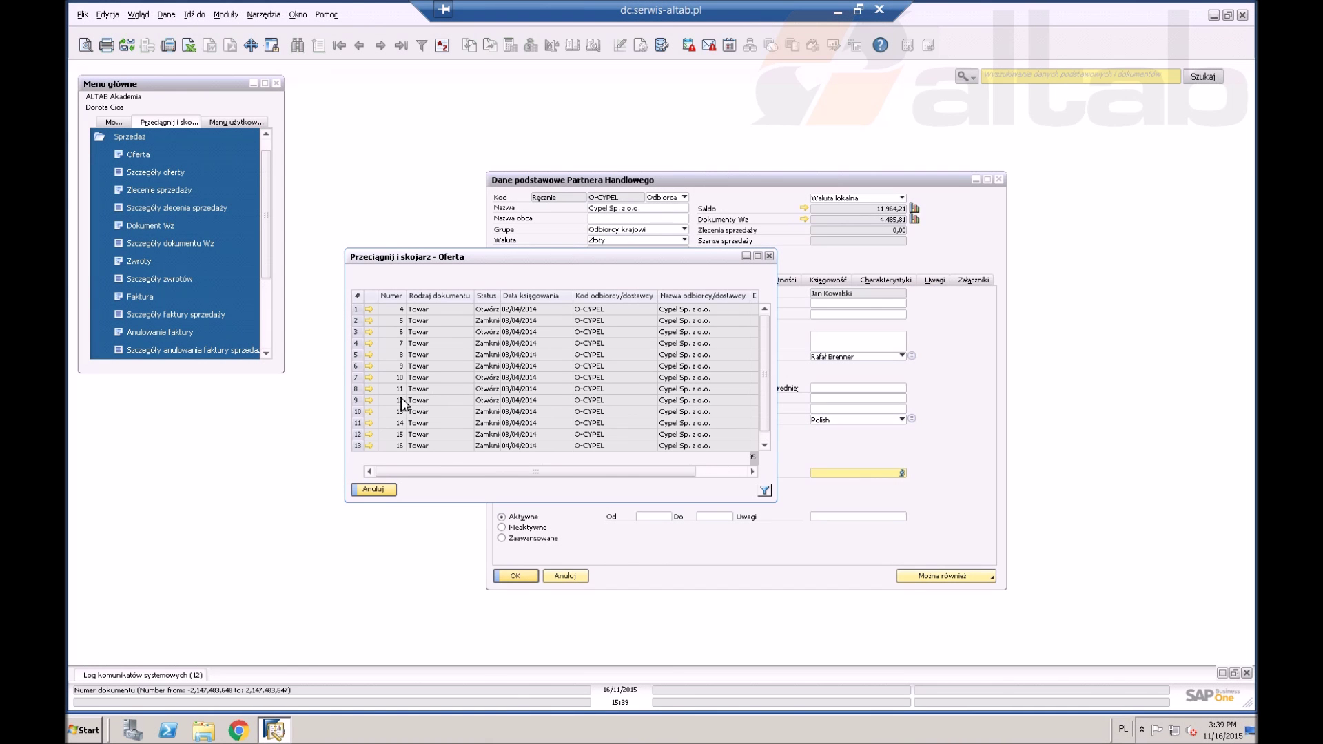
{"action": "double_click", "coordinate": [455, 390]}
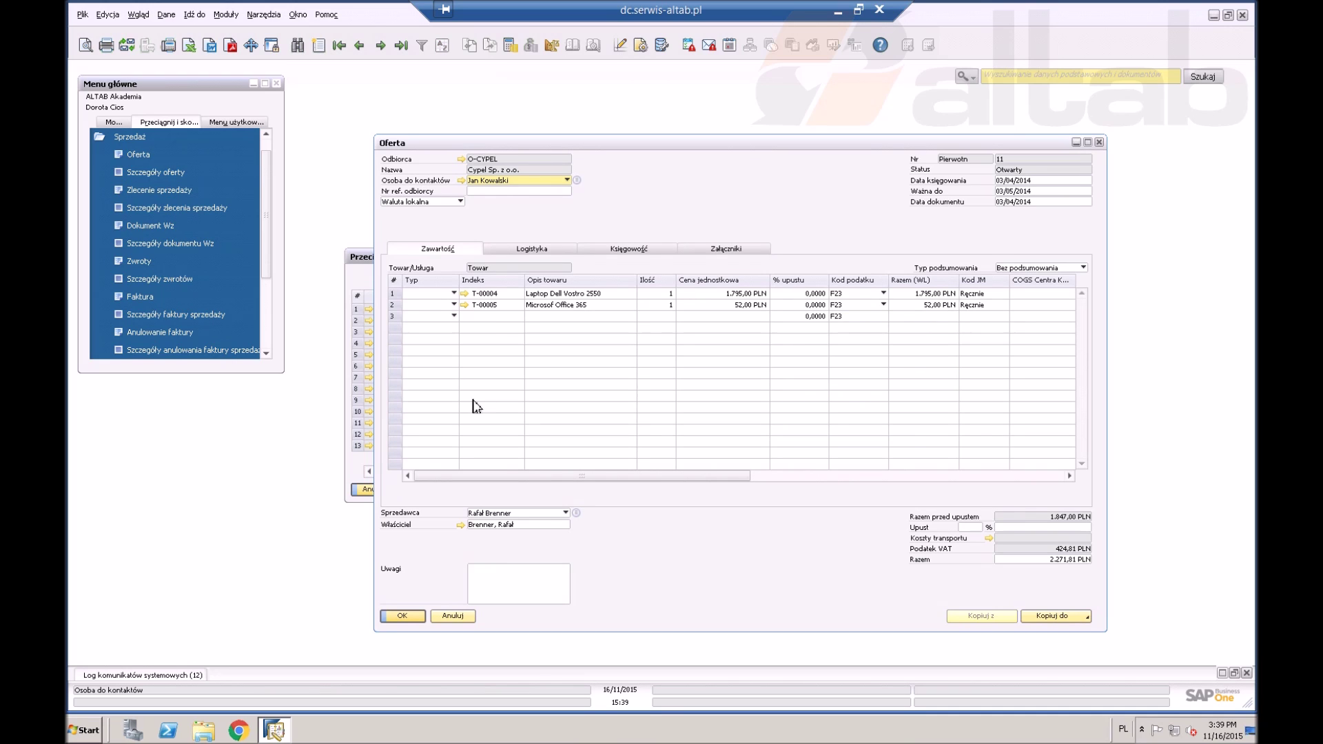
Relate item T-00004 from the offer's first row to Szczegóły oferty, open the offer behind the last resulting row, and close it.
{"action": "left_click", "coordinate": [492, 295]}
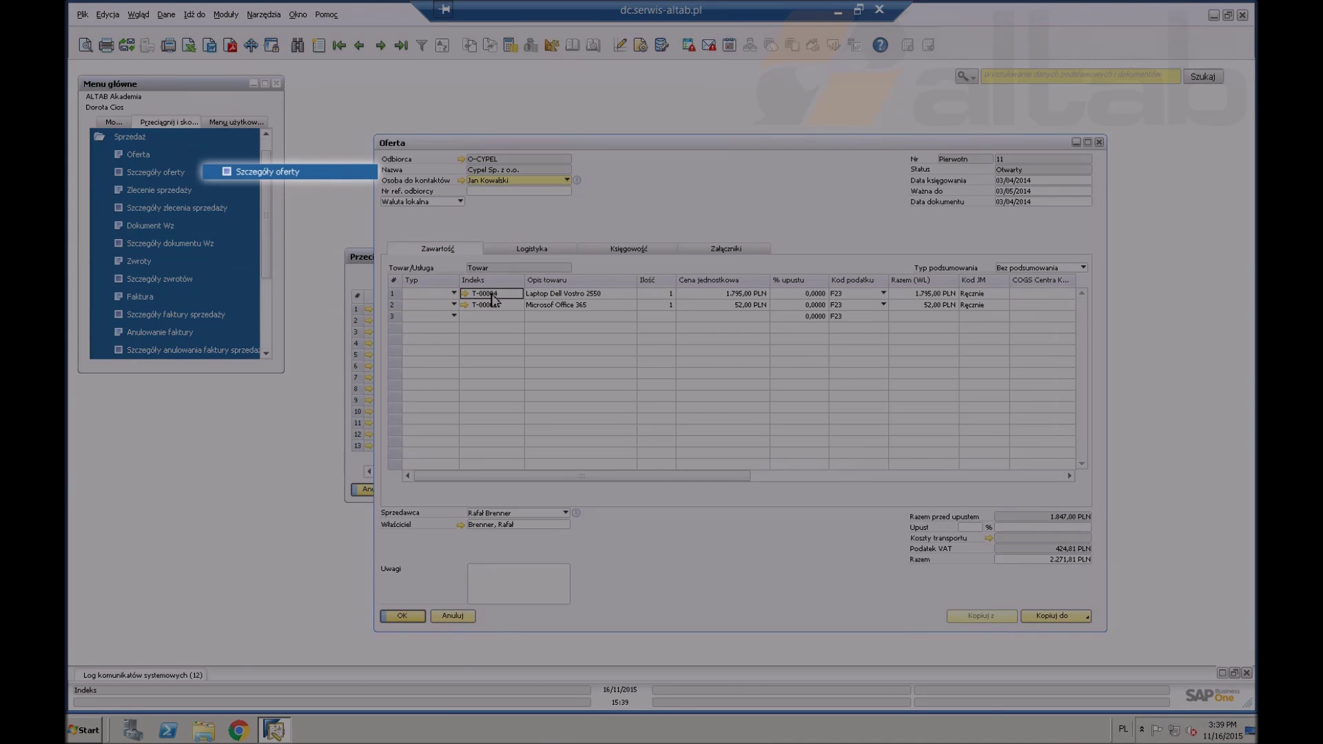
{"action": "left_click_drag", "start_coordinate": [493, 298], "coordinate": [155, 171]}
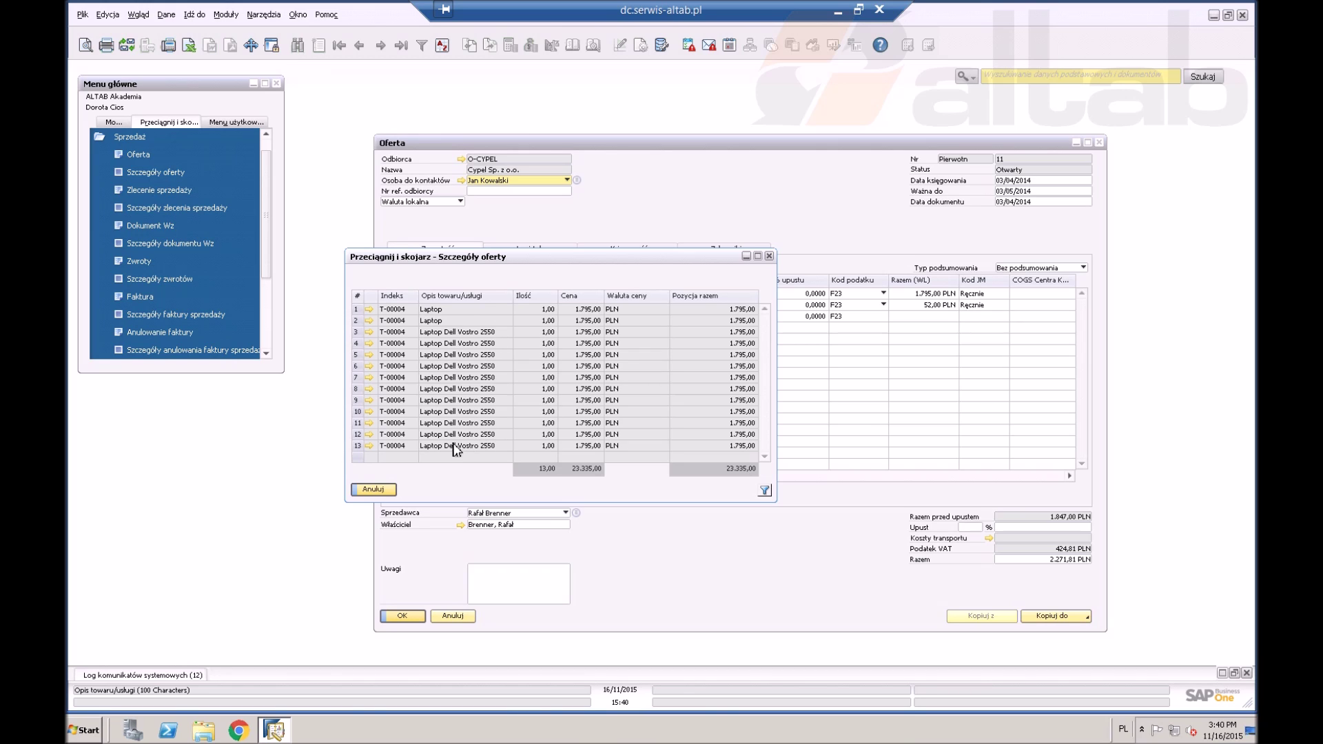
{"action": "left_click", "coordinate": [370, 447]}
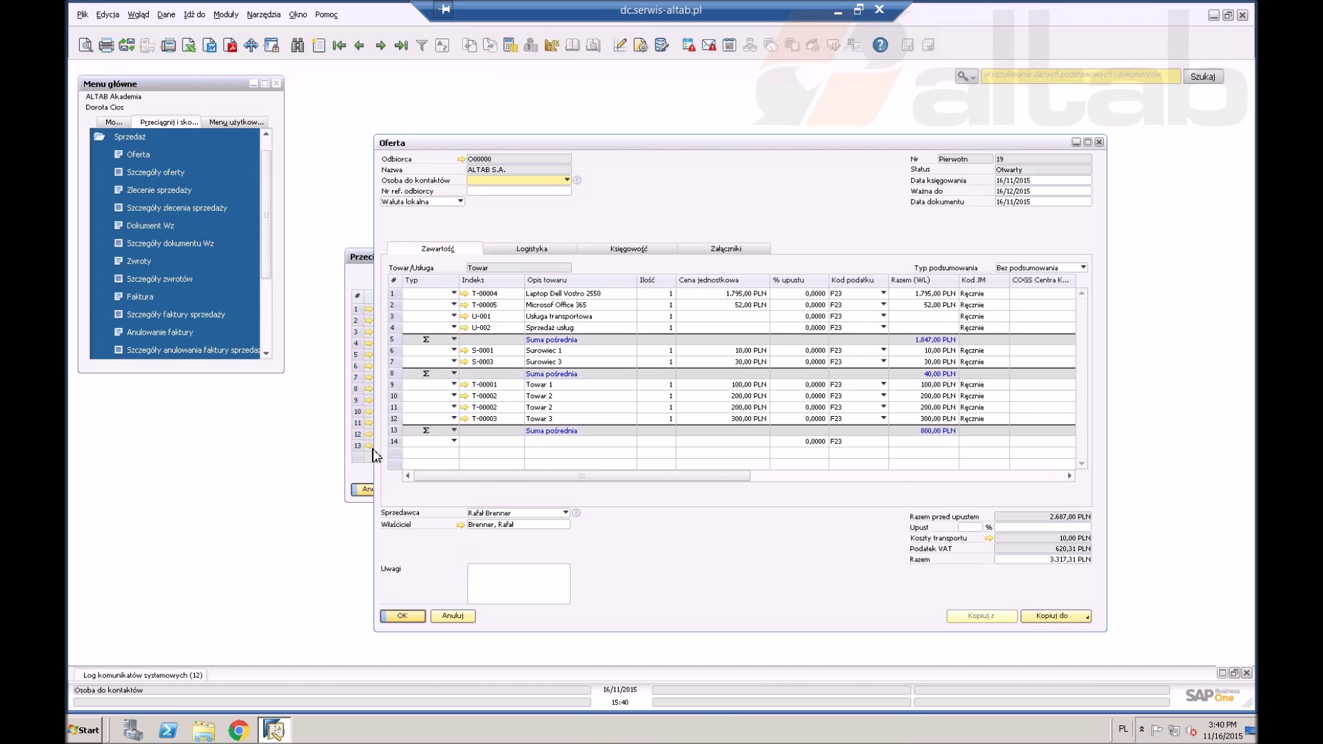
{"action": "left_click", "coordinate": [403, 616]}
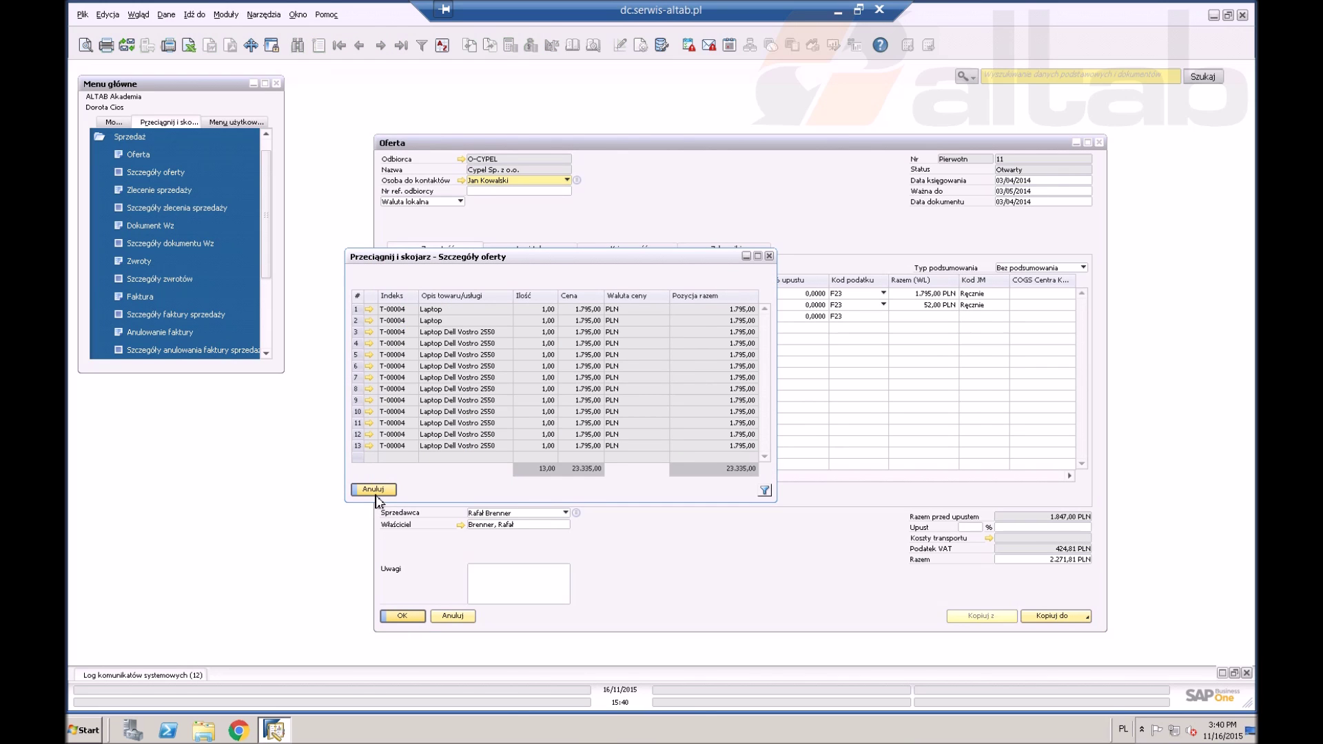
Close the related-details list, offer 11, the related offers list and the business partner record.
{"action": "left_click", "coordinate": [376, 498]}
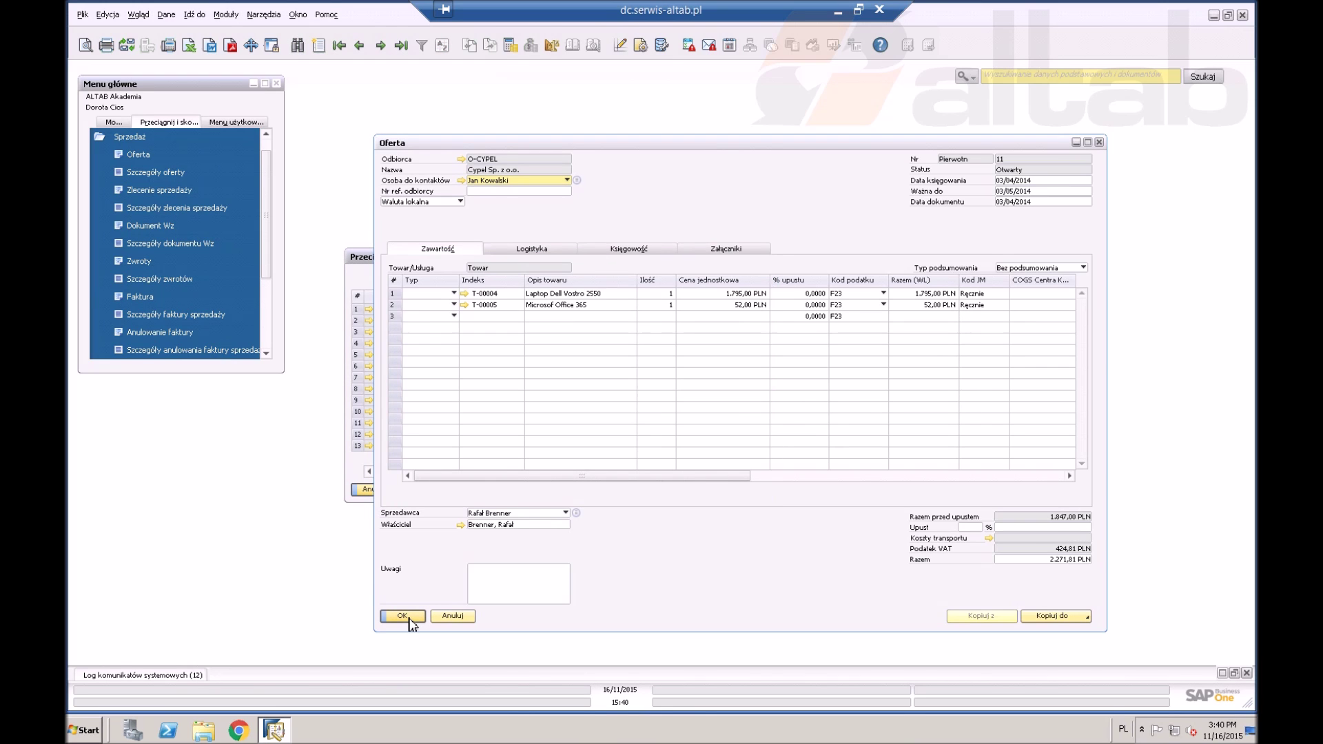
{"action": "left_click", "coordinate": [406, 617]}
{"action": "left_click", "coordinate": [366, 492]}
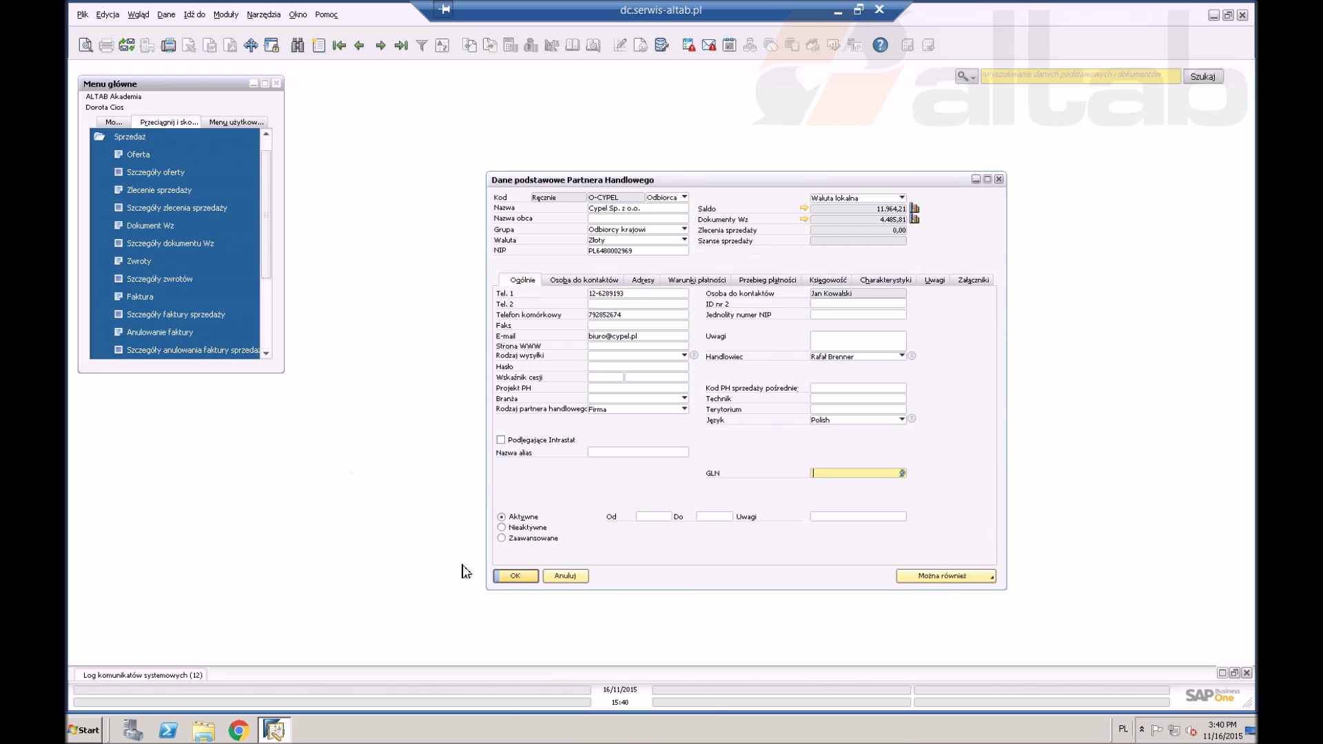
{"action": "left_click", "coordinate": [523, 581]}
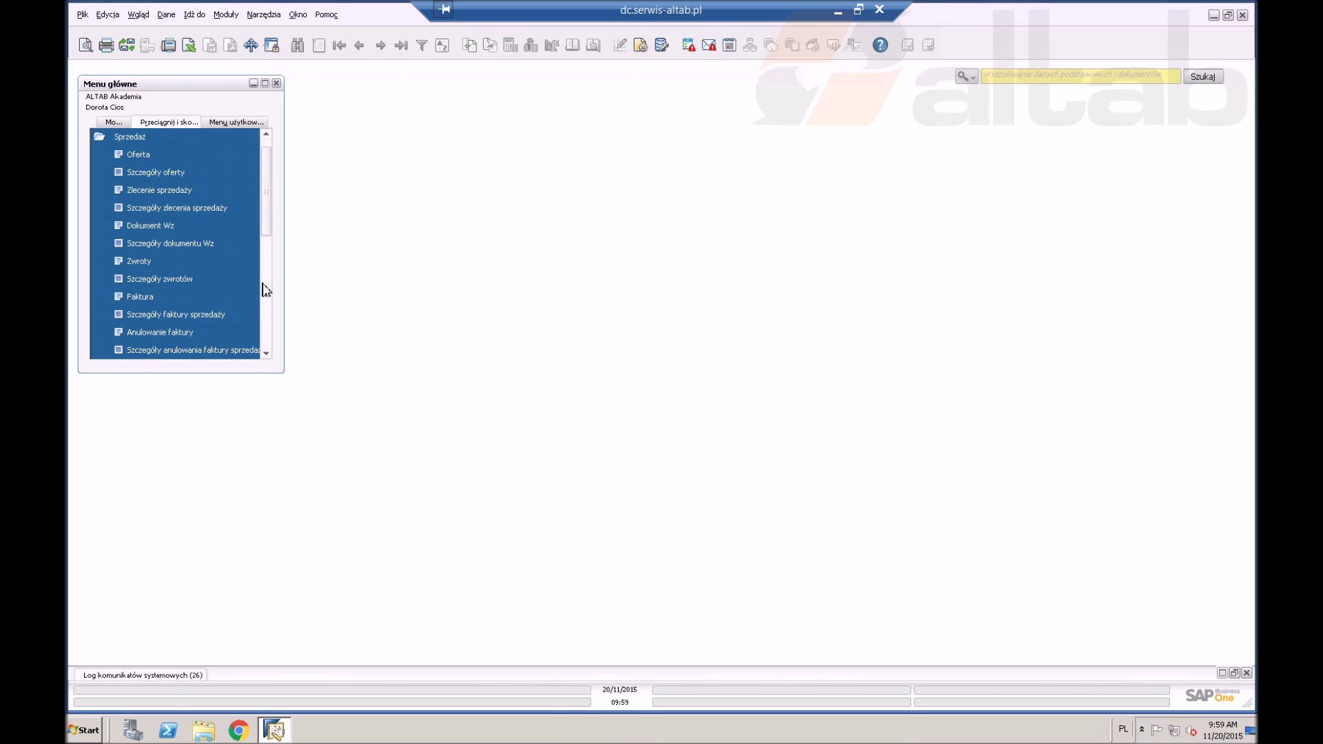
Search the business partner master data for partners in the group Transport and display RABEN Sp. z o.o.
{"action": "left_click", "coordinate": [116, 122]}
{"action": "left_click", "coordinate": [157, 227]}
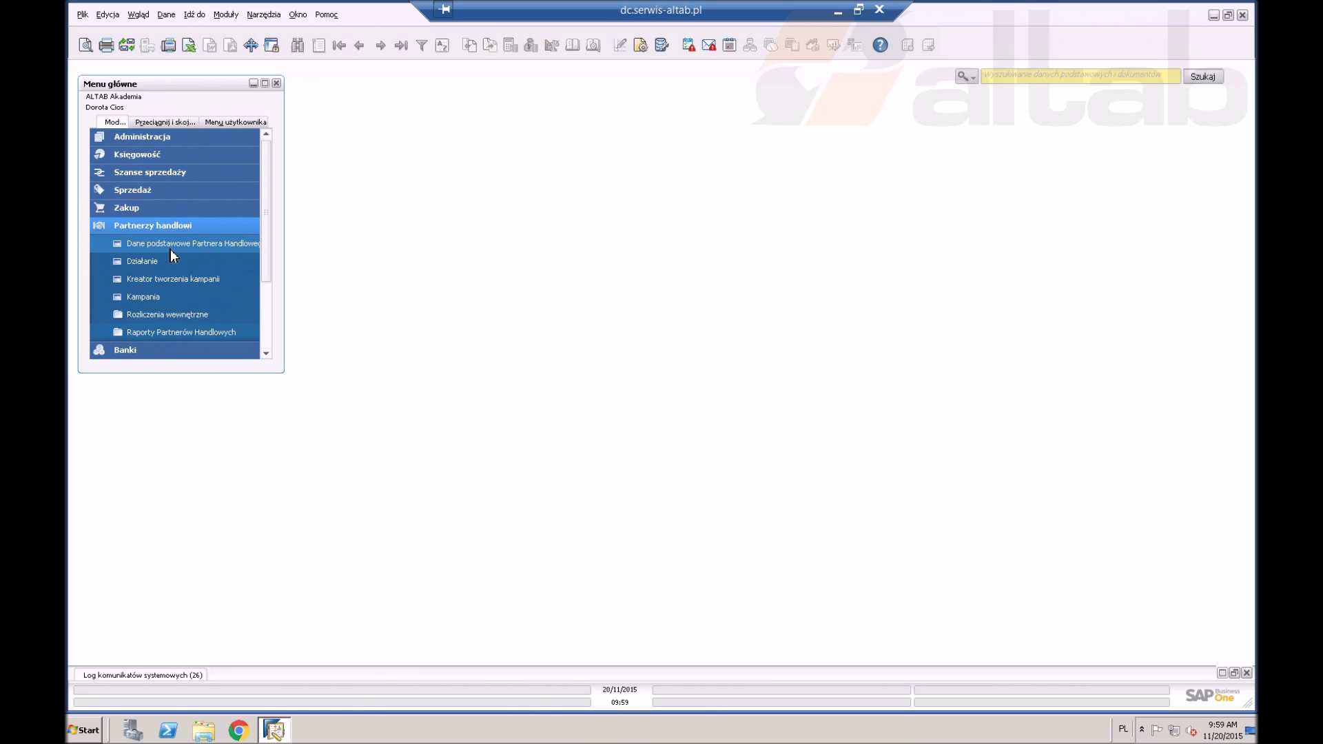
{"action": "left_click", "coordinate": [171, 248]}
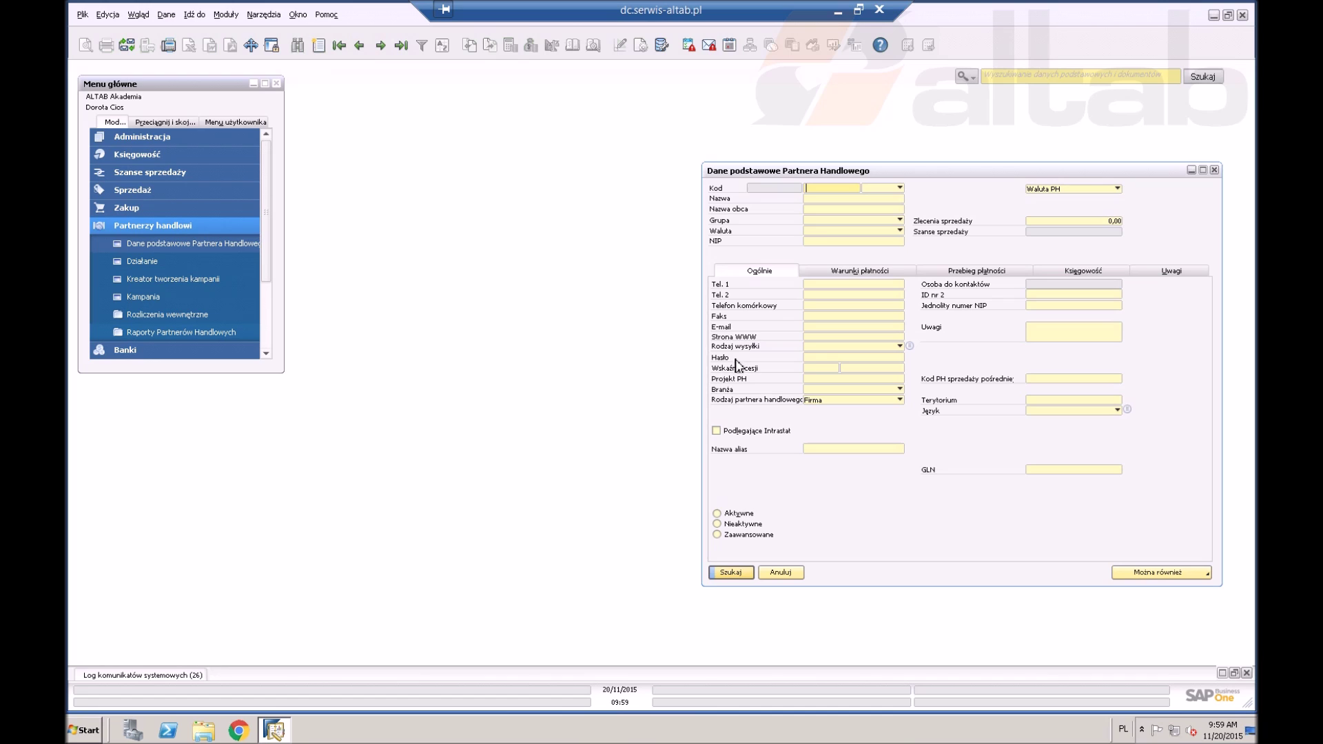
{"action": "left_click", "coordinate": [814, 219]}
{"action": "left_click", "coordinate": [827, 482]}
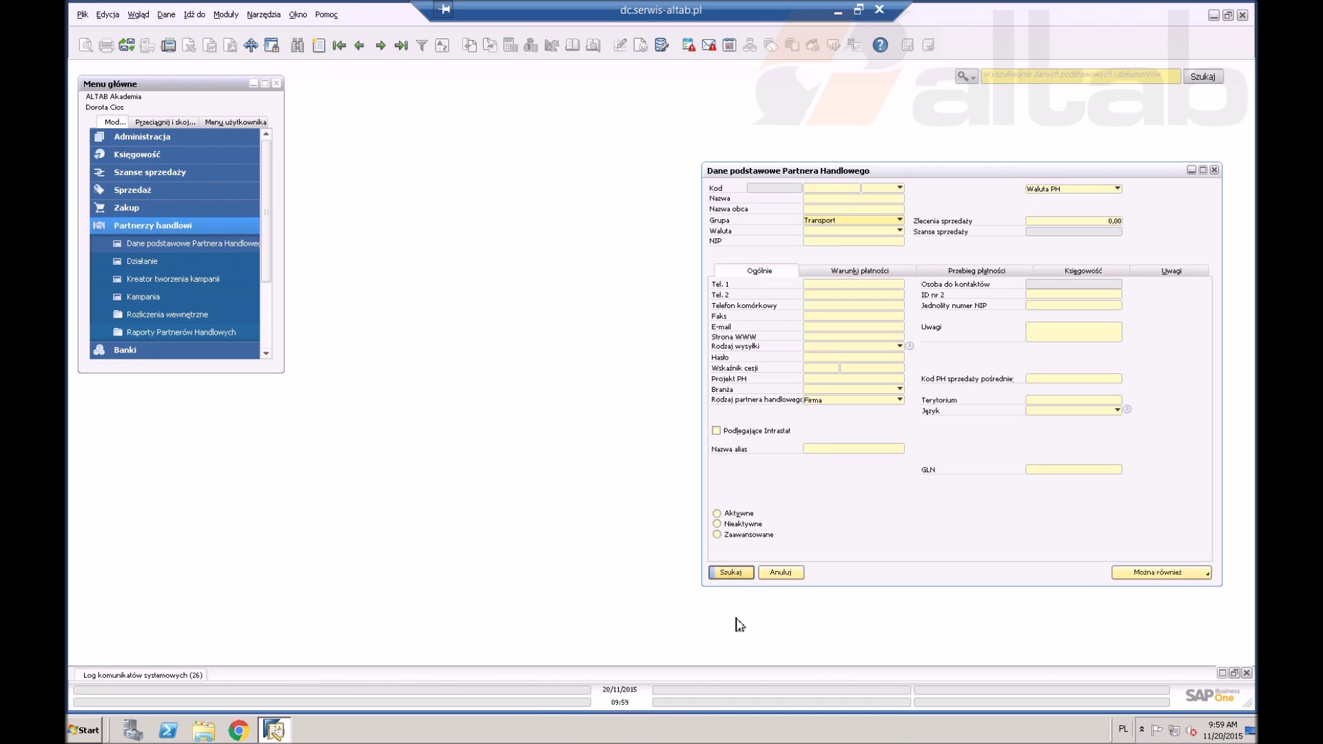
{"action": "left_click", "coordinate": [732, 574]}
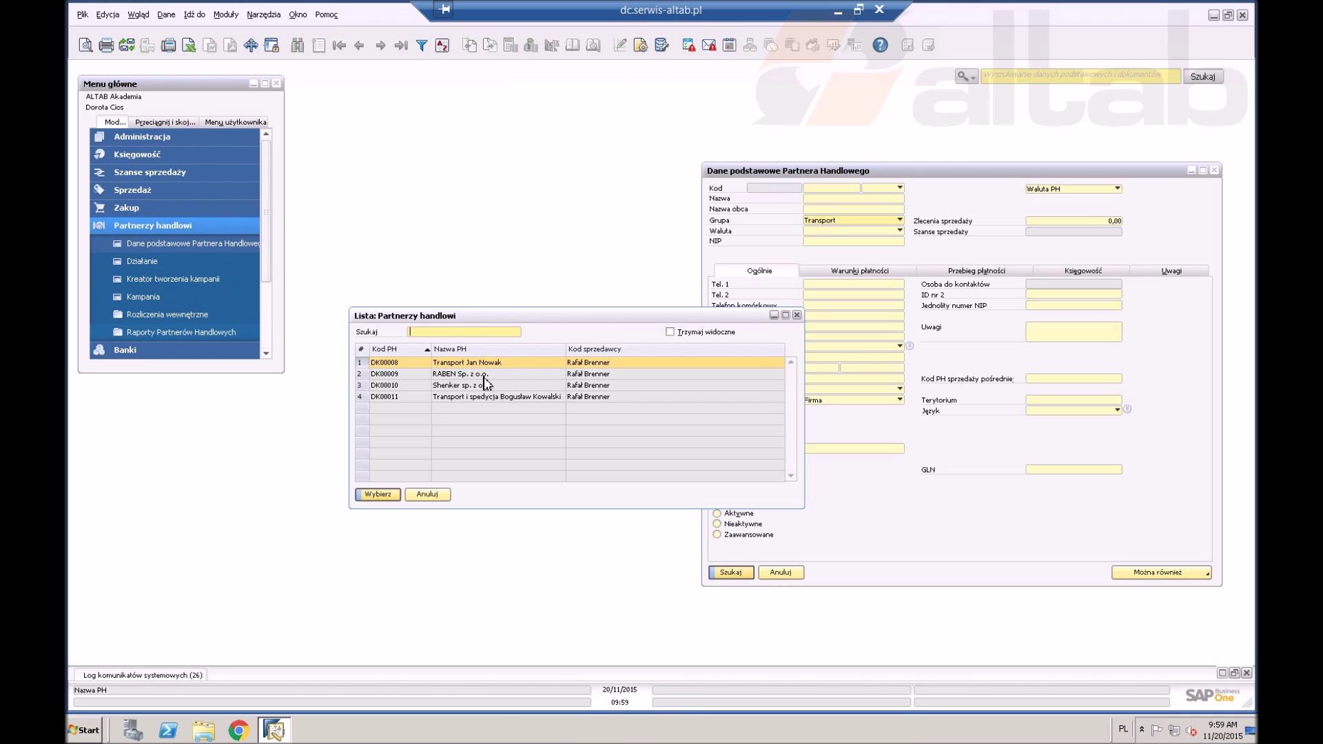
{"action": "double_click", "coordinate": [484, 375]}
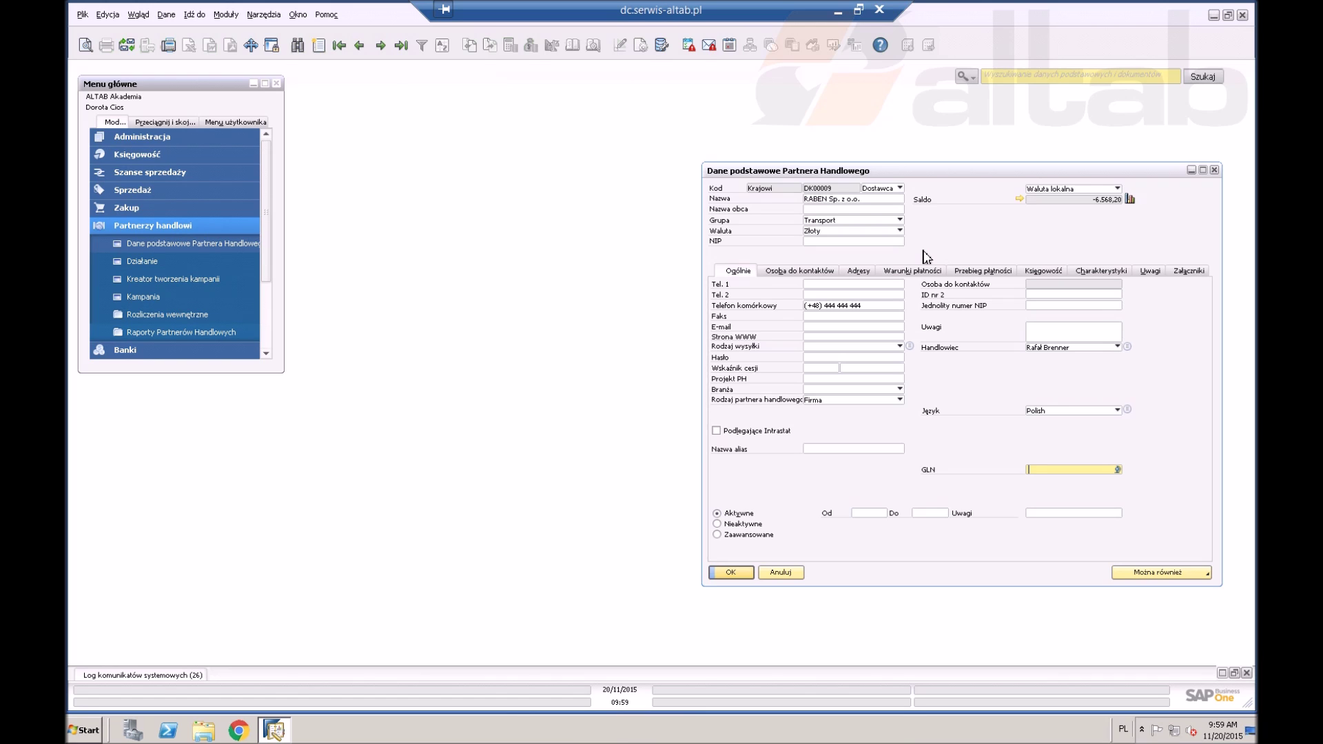
Repeat the search for the group Transport, keep the result list visible (Trzymaj widoczne), and display RABEN Sp. z o.o.
{"action": "key", "text": "ctrl+f"}
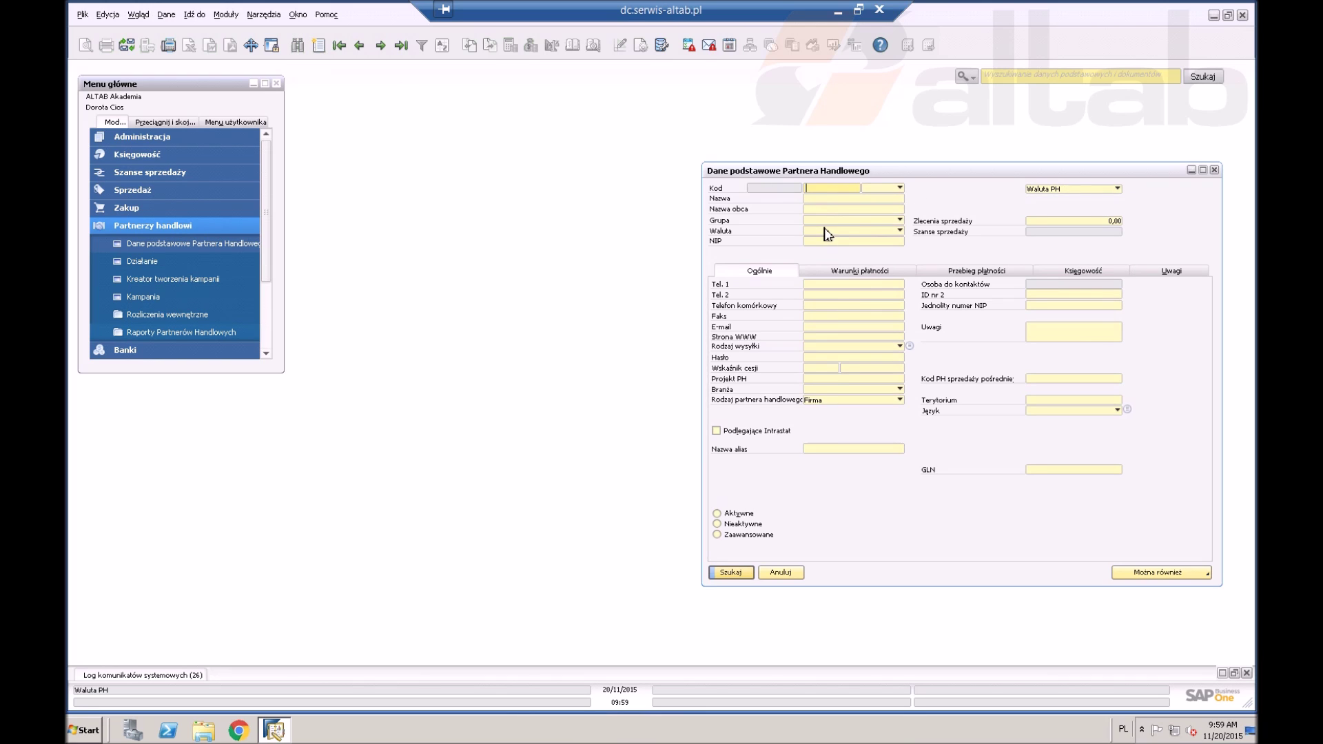
{"action": "left_click", "coordinate": [829, 221]}
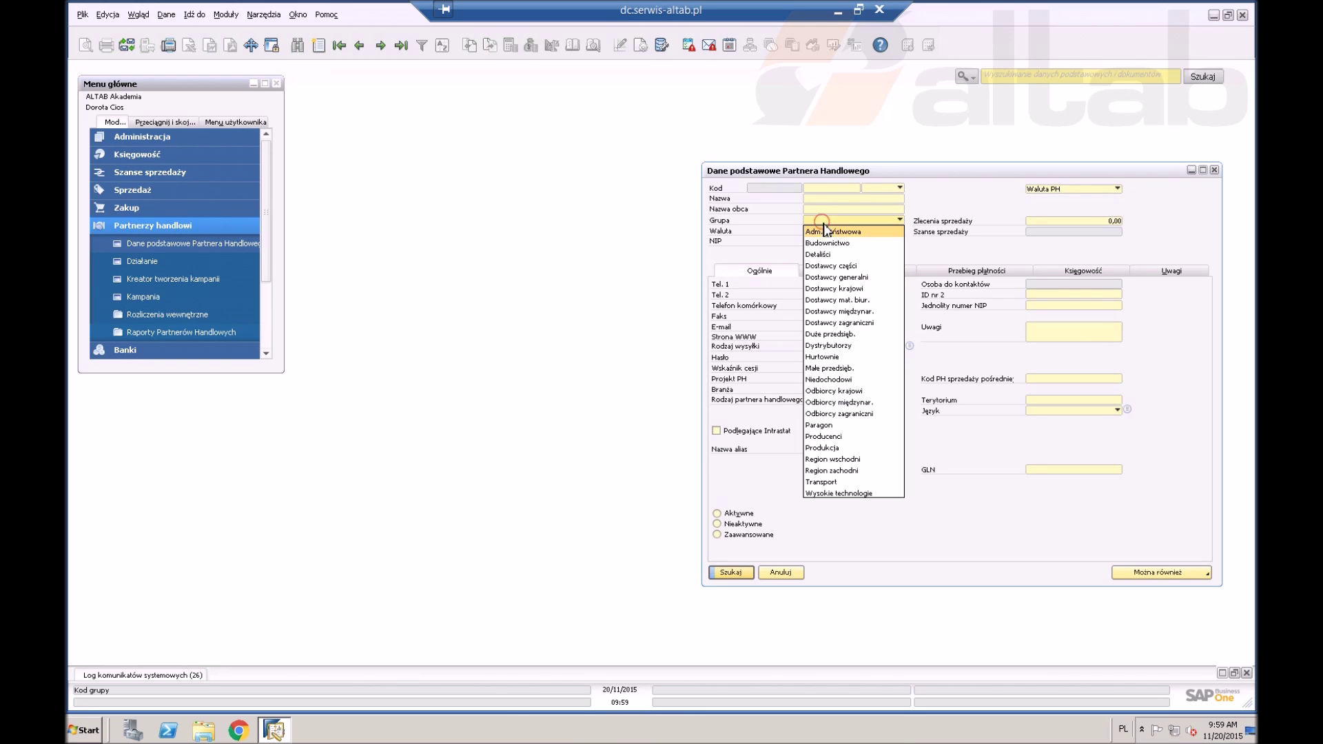
{"action": "left_click", "coordinate": [841, 483]}
{"action": "left_click", "coordinate": [732, 575]}
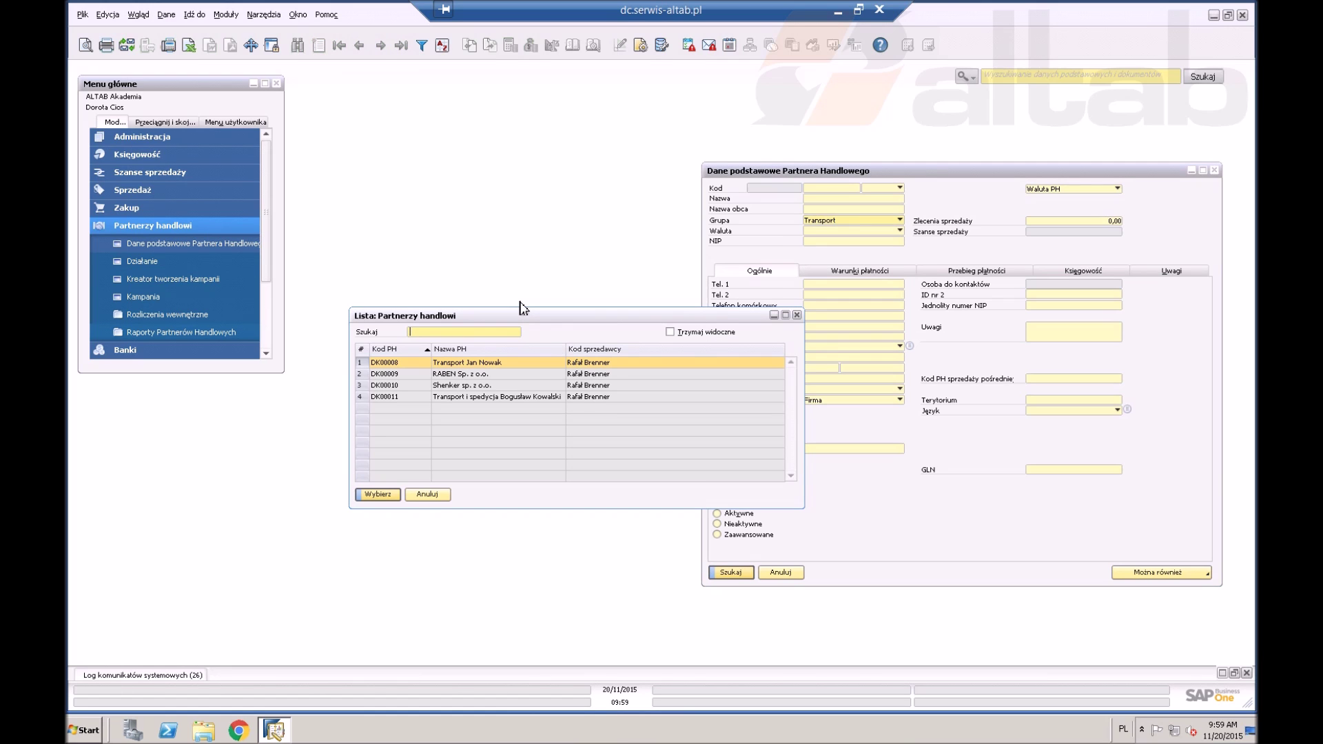
{"action": "left_click", "coordinate": [670, 333]}
{"action": "left_click", "coordinate": [486, 374]}
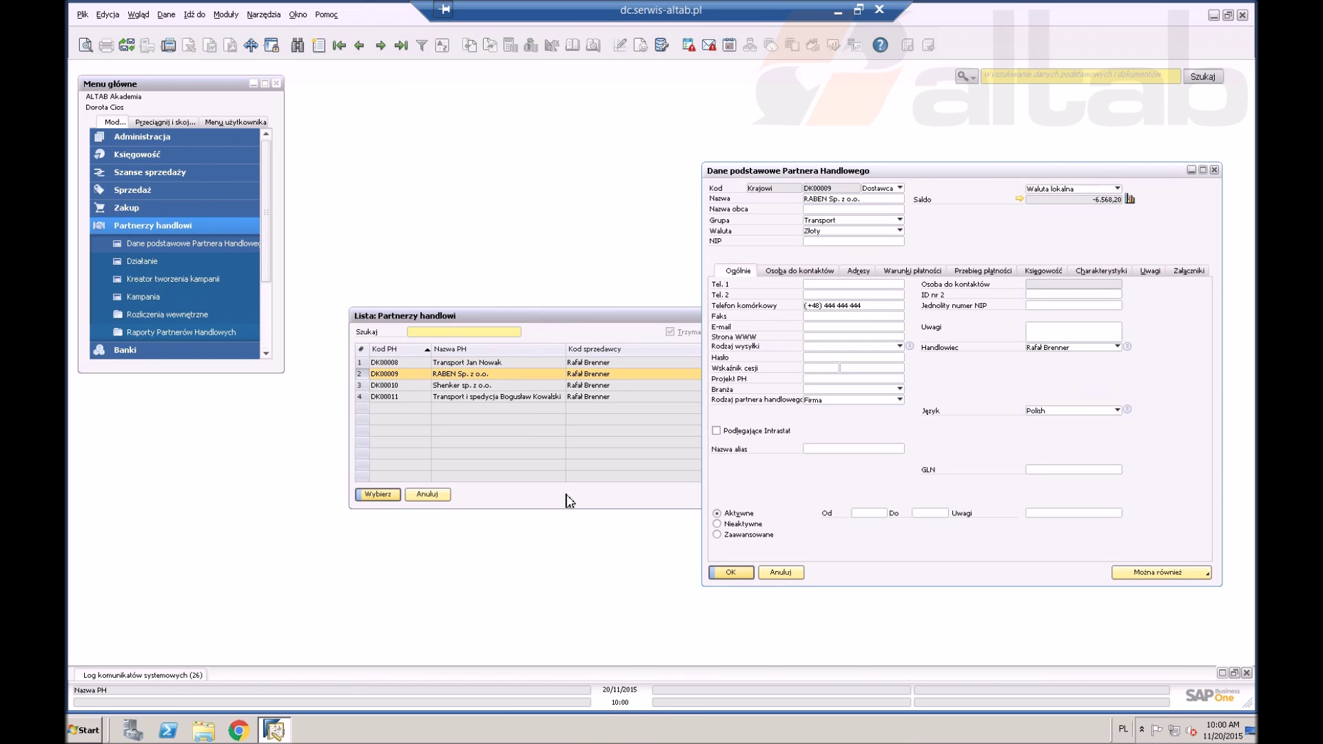
Display the partner Shenker sp. z o.o. from the kept result list and close the partner record.
{"action": "left_click", "coordinate": [489, 388]}
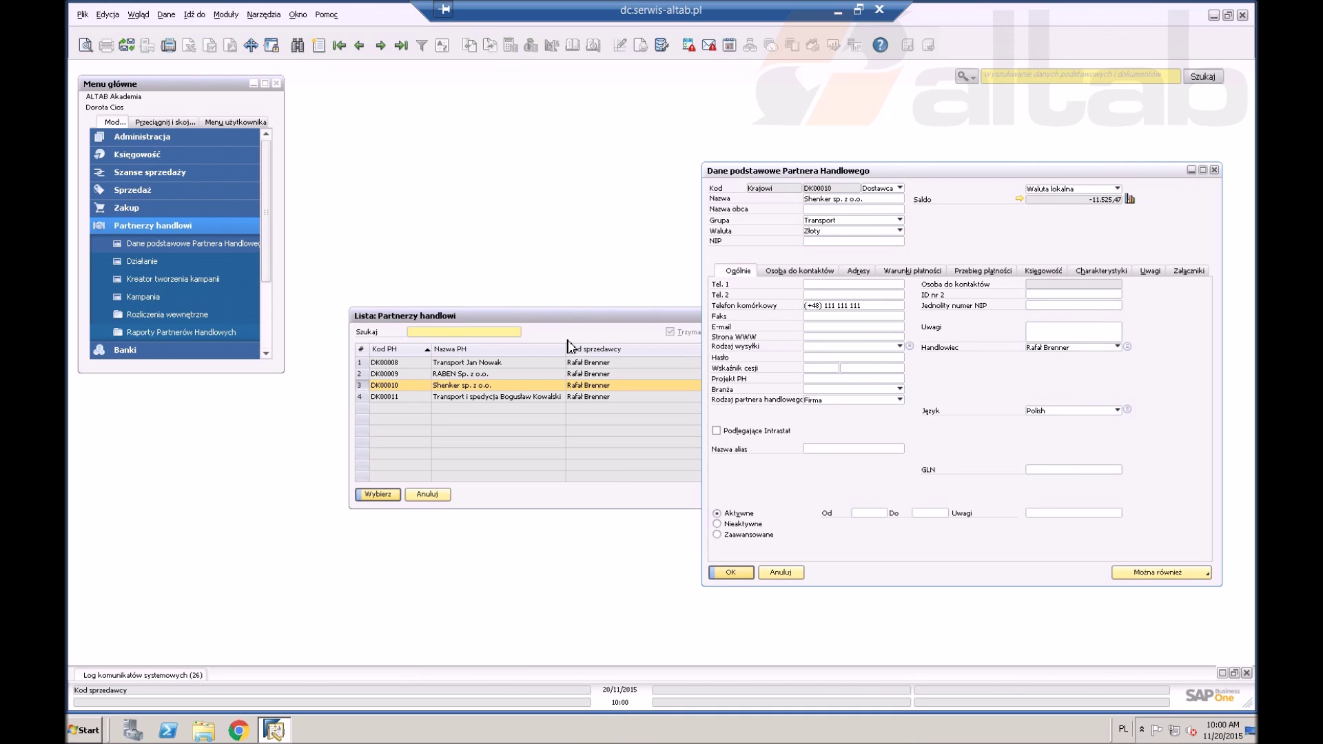
{"action": "left_click", "coordinate": [778, 574]}
{"action": "left_click", "coordinate": [779, 573]}
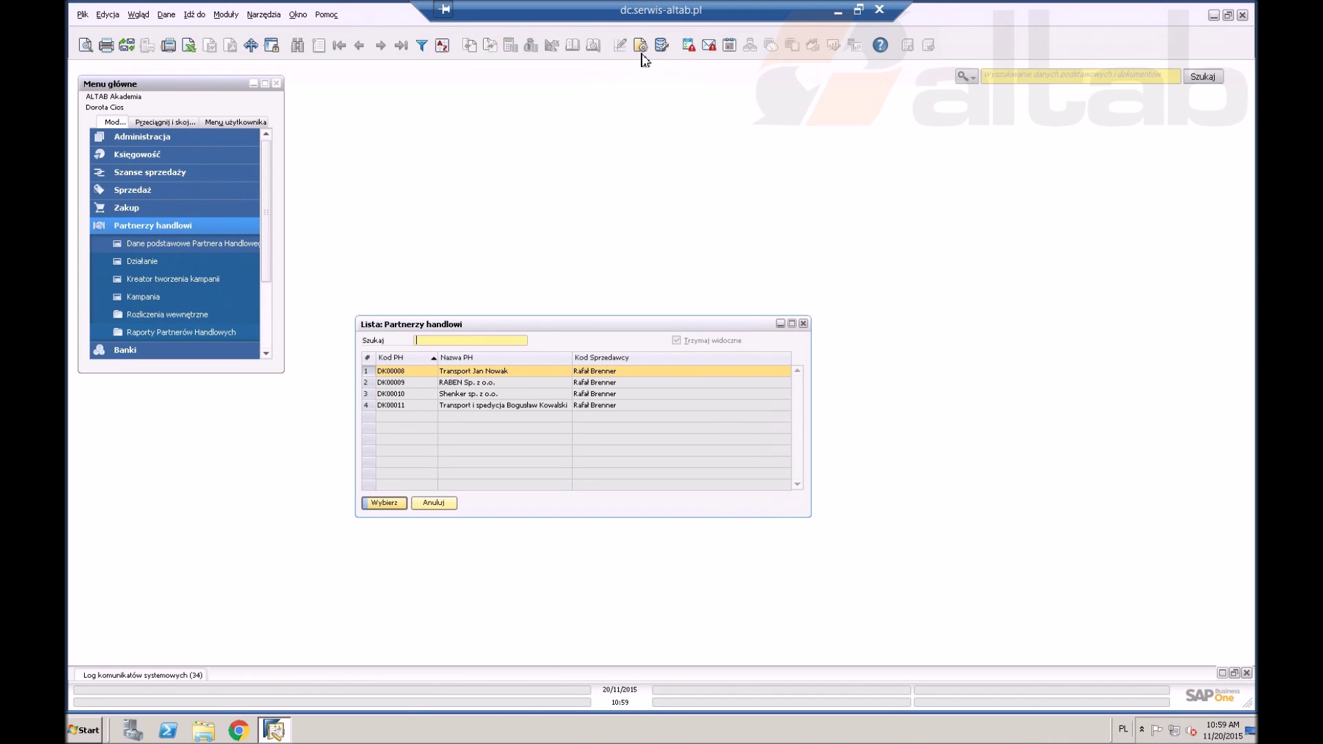
In the partner list settings, set the third column's field to Ulica (Odbiorca dost.) and its displayed name to "Ulica dostawy".
{"action": "left_click", "coordinate": [640, 46]}
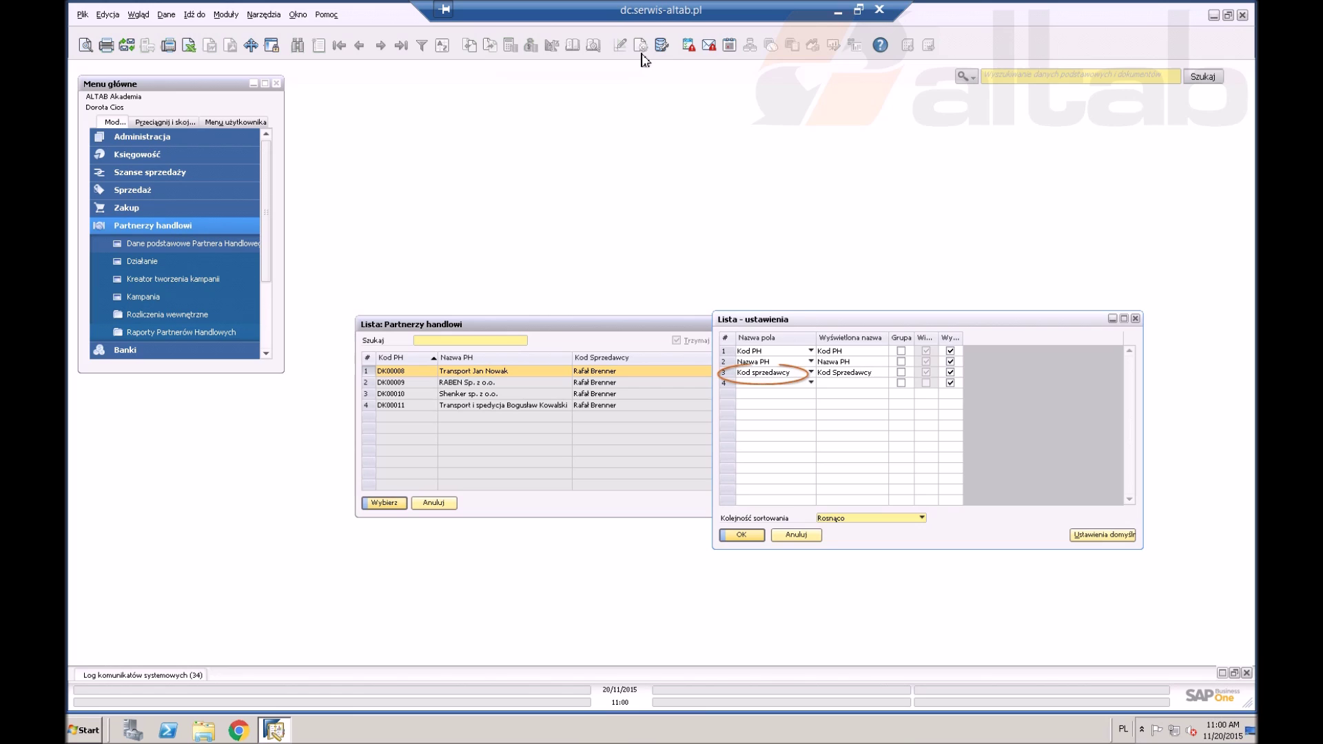
{"action": "left_click", "coordinate": [777, 383]}
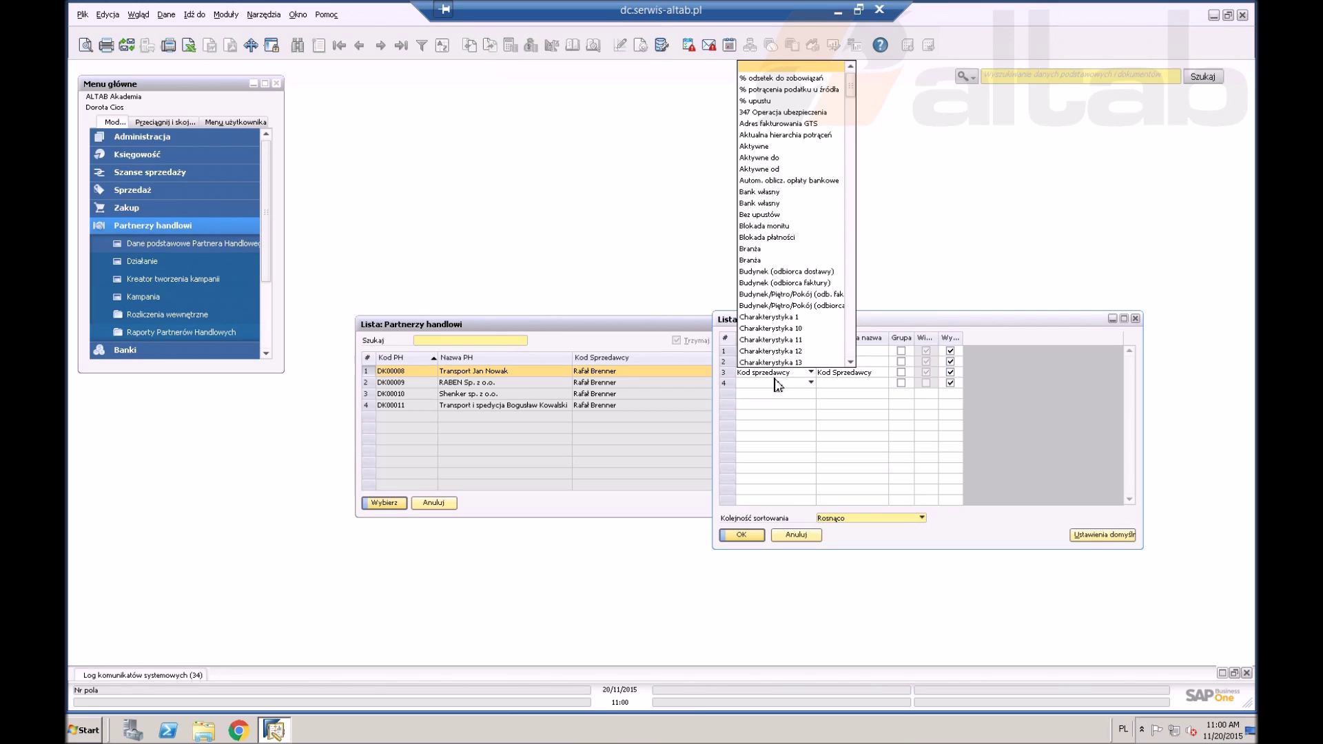
{"action": "key", "text": "u"}
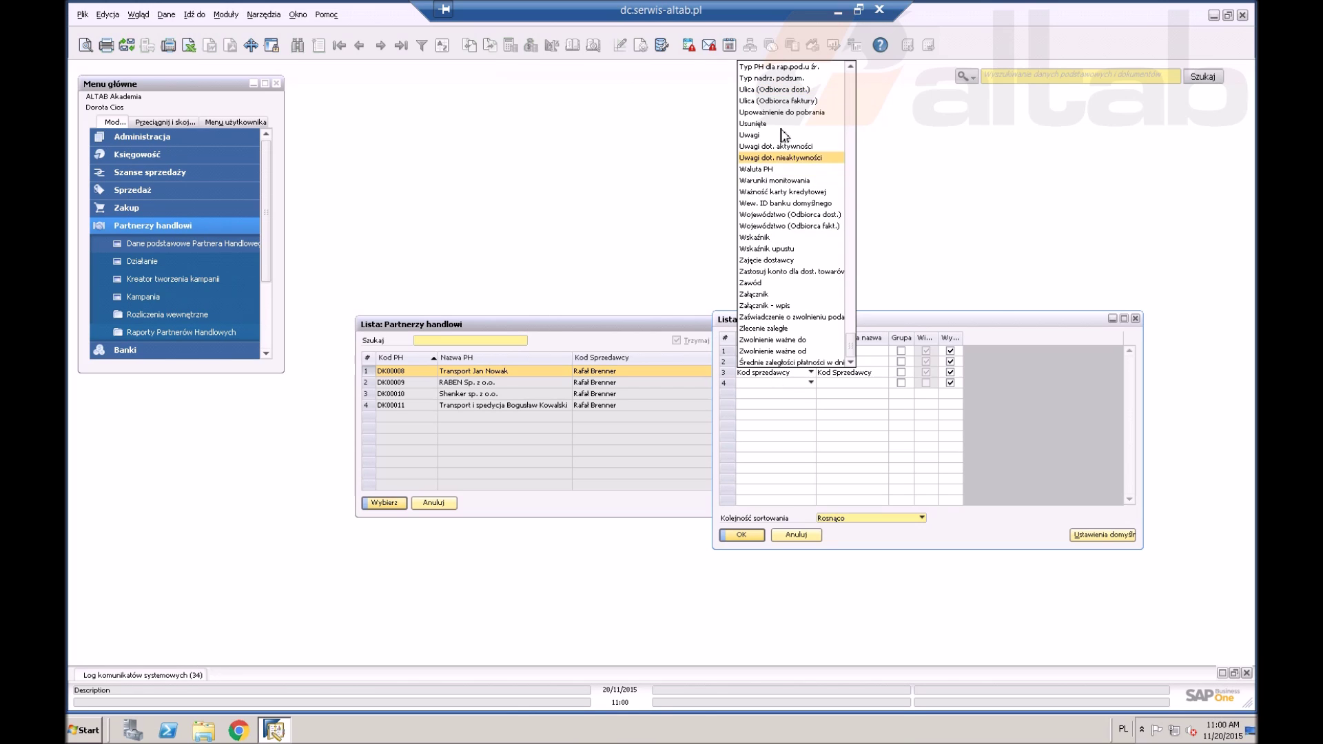
{"action": "left_click", "coordinate": [796, 89]}
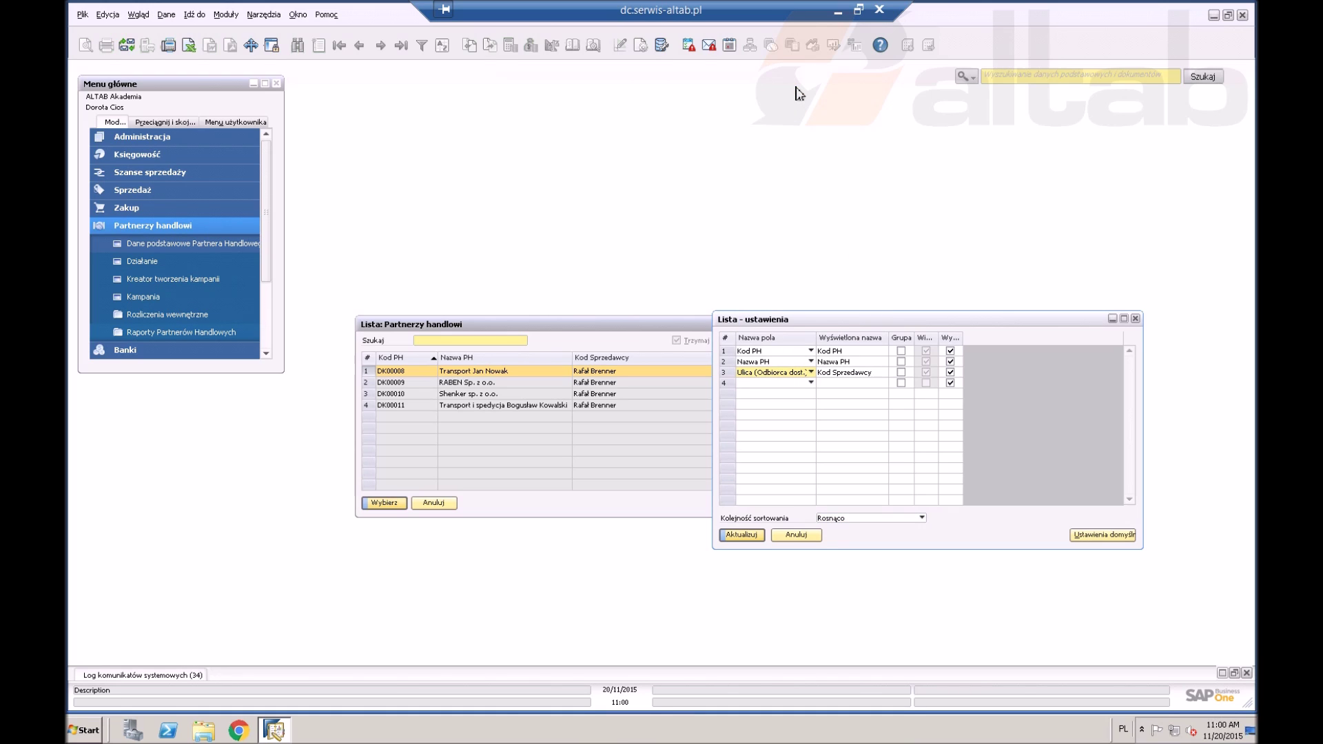
{"action": "left_click", "coordinate": [846, 373]}
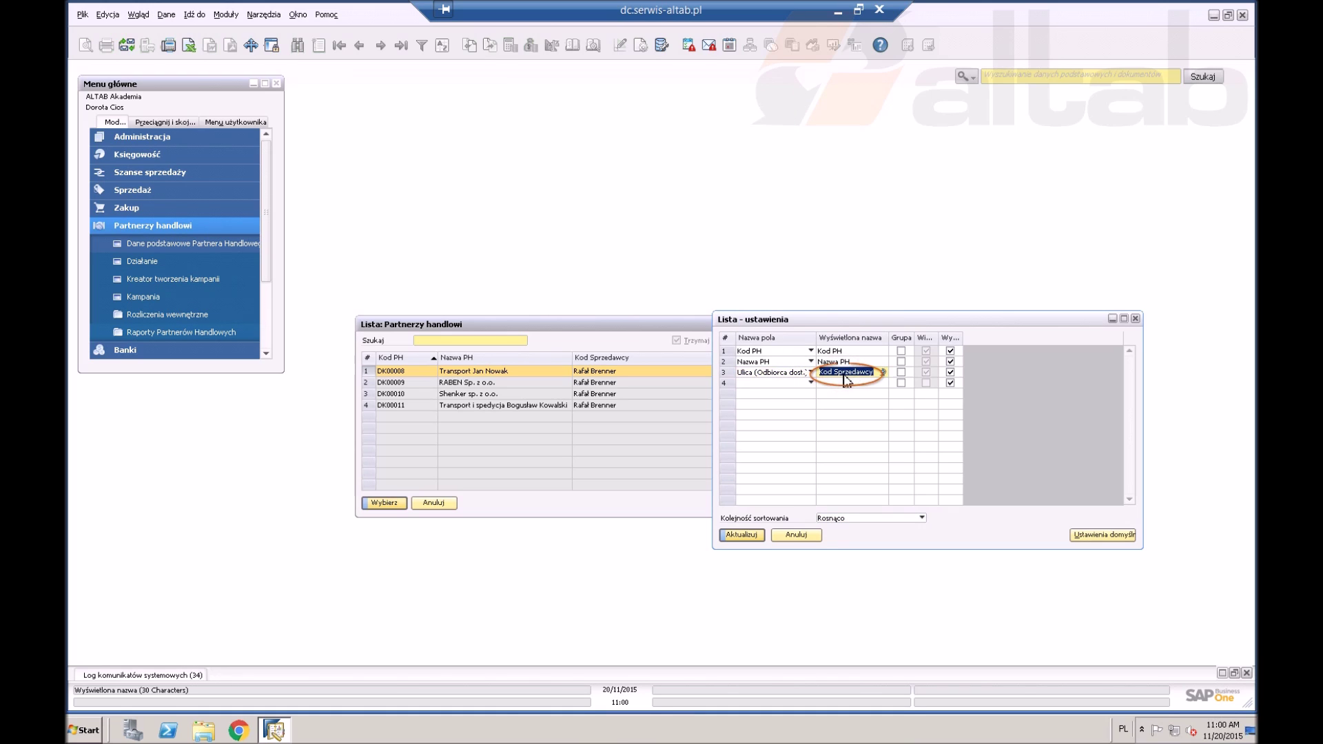
{"action": "type", "text": "Ulica dostawy"}
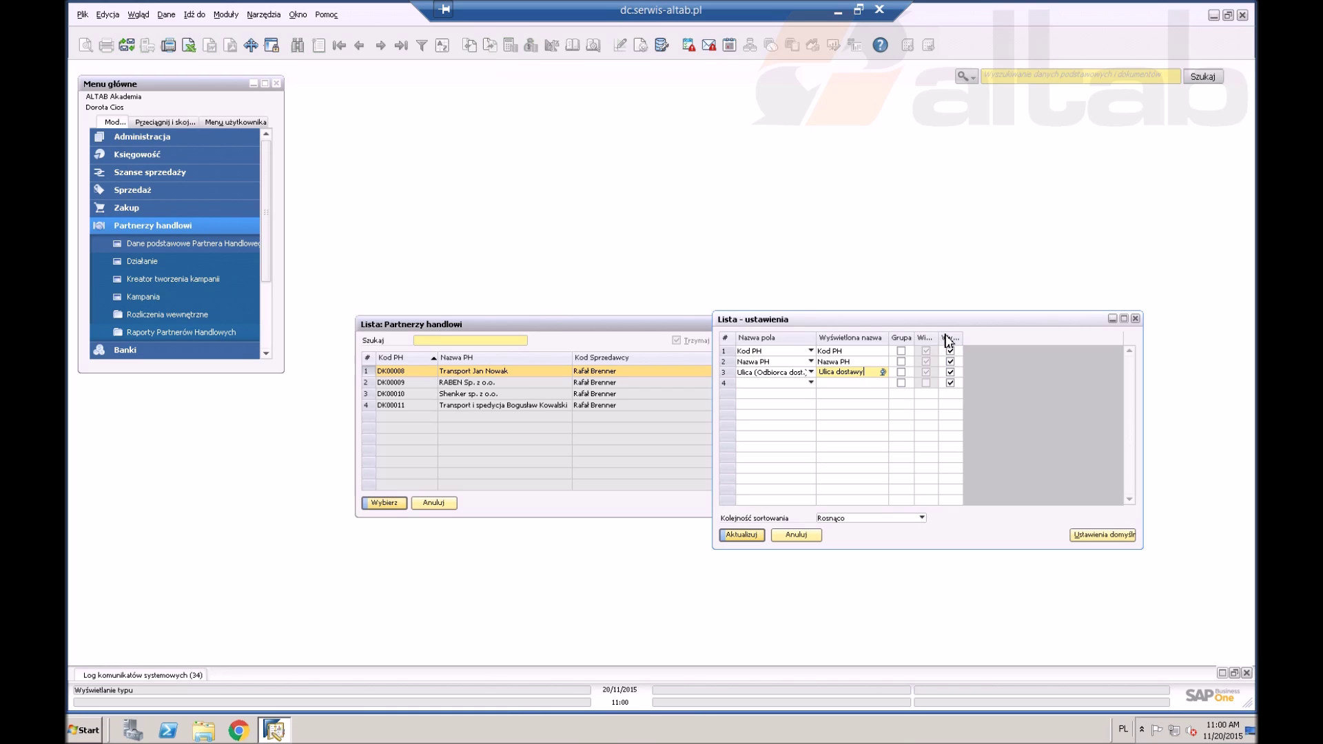
Add the delivery address street number (Nr ulicy adresu dostawy) as the fourth column, save the list settings, and close the partner list.
{"action": "left_click", "coordinate": [755, 387]}
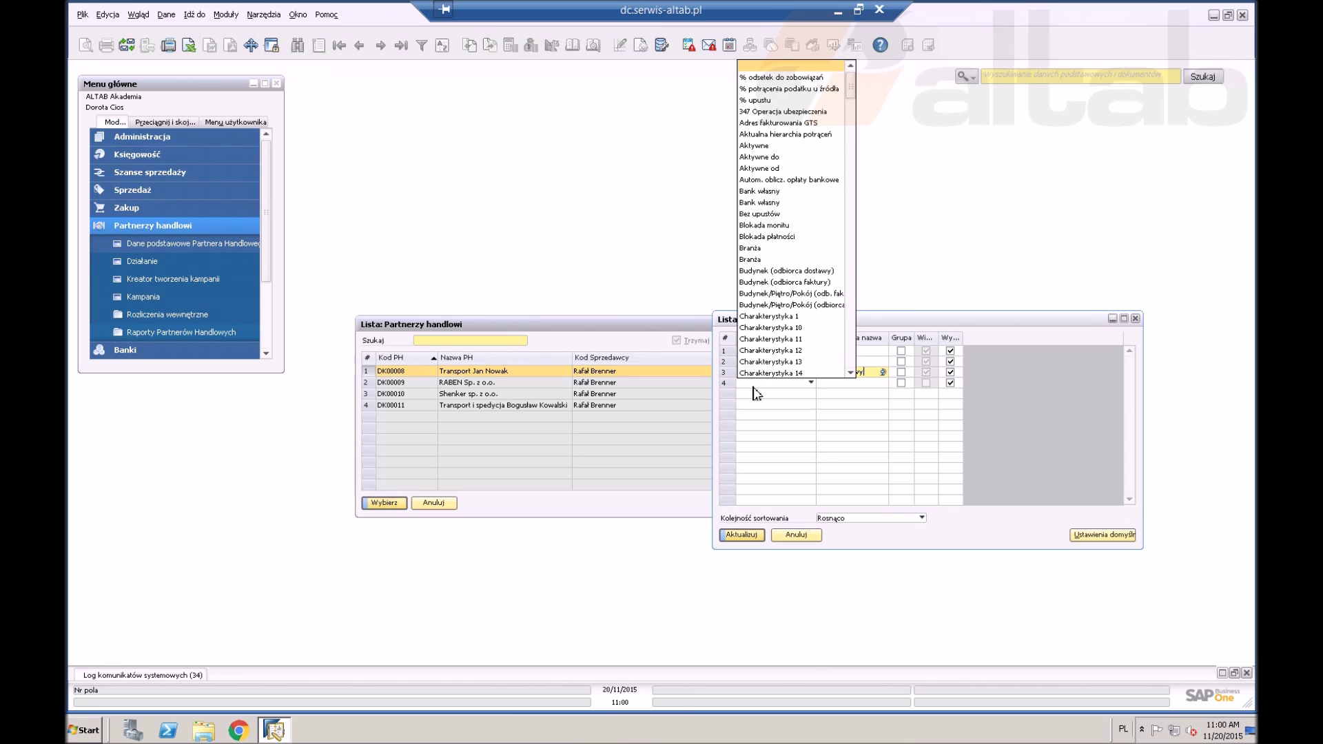
{"action": "key", "text": "n"}
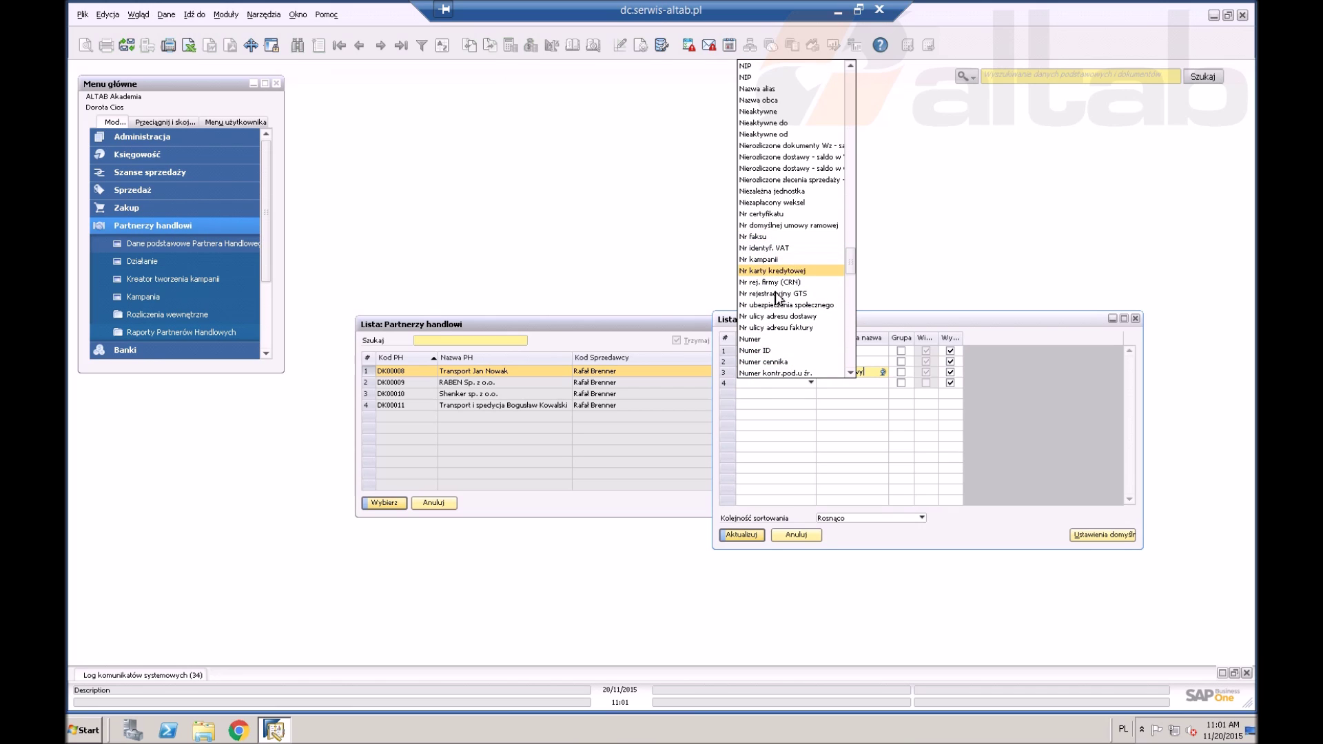
{"action": "left_click", "coordinate": [774, 317]}
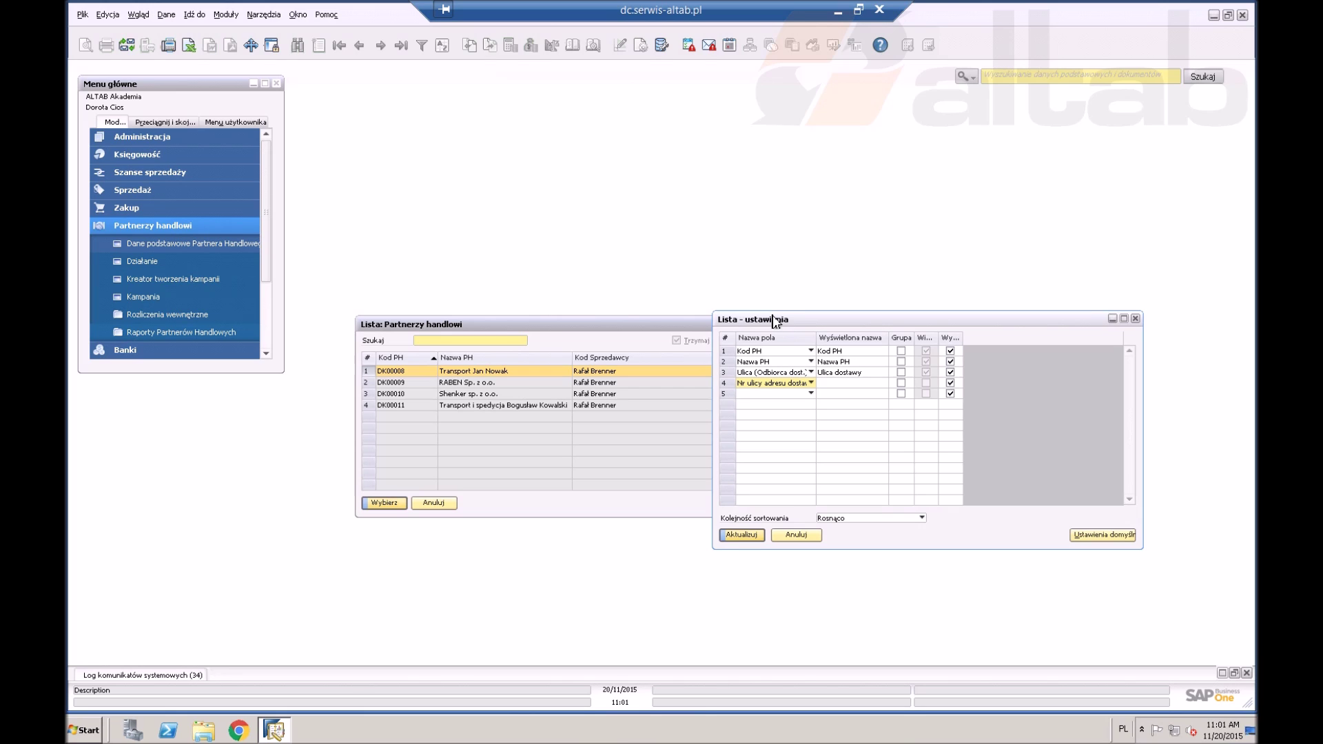
{"action": "left_click", "coordinate": [744, 539]}
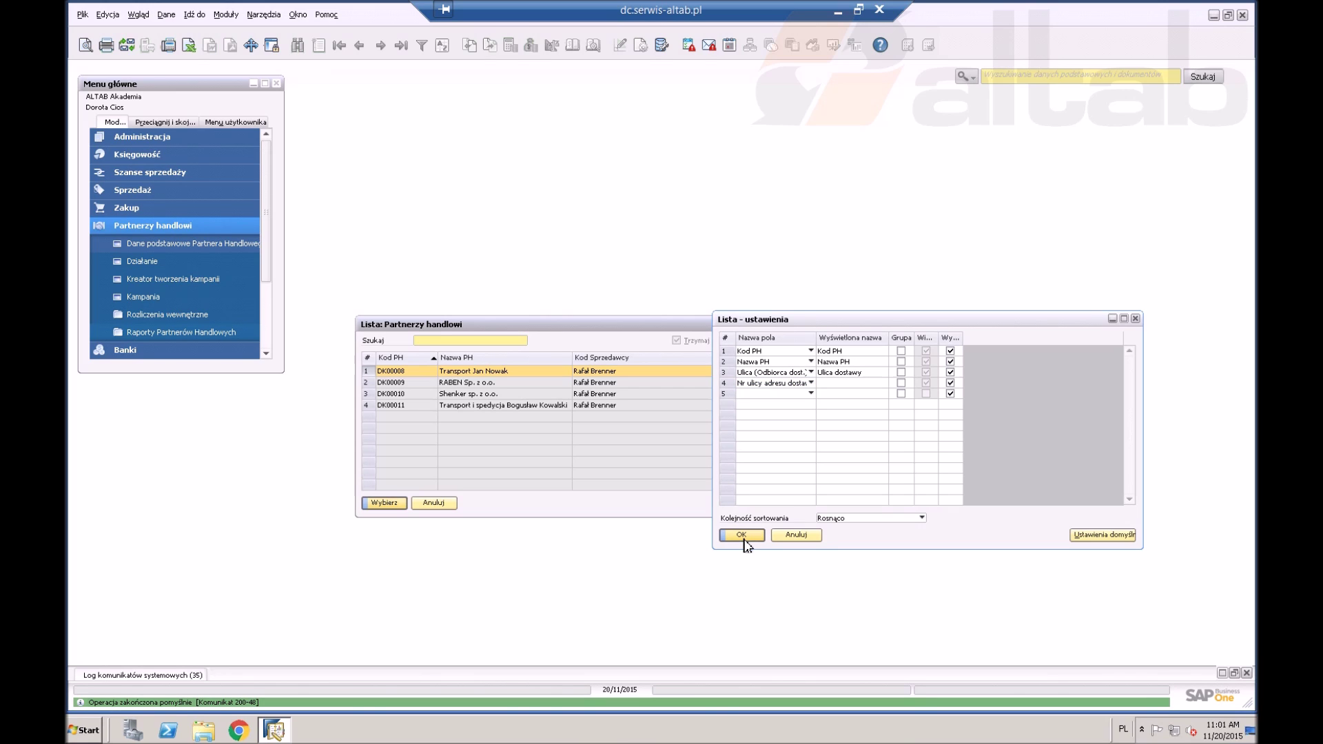
{"action": "left_click", "coordinate": [742, 537]}
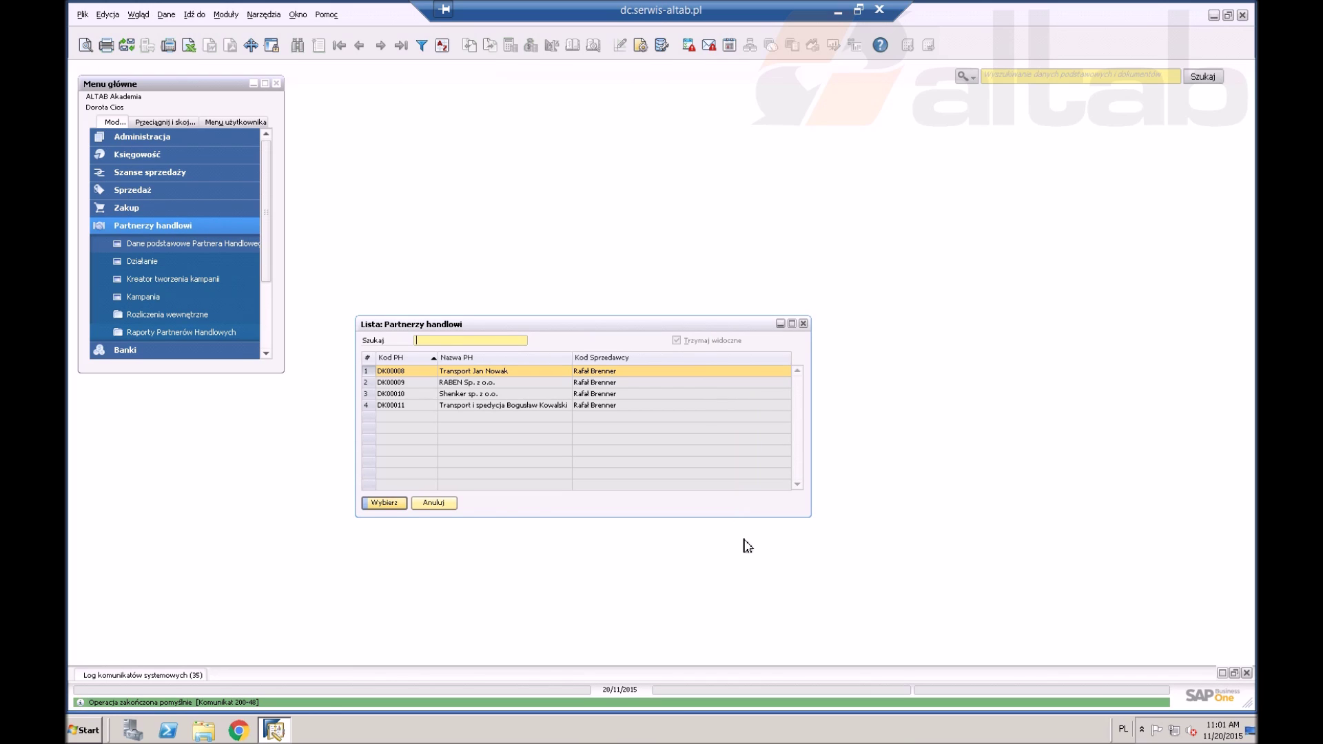
{"action": "left_click", "coordinate": [433, 503]}
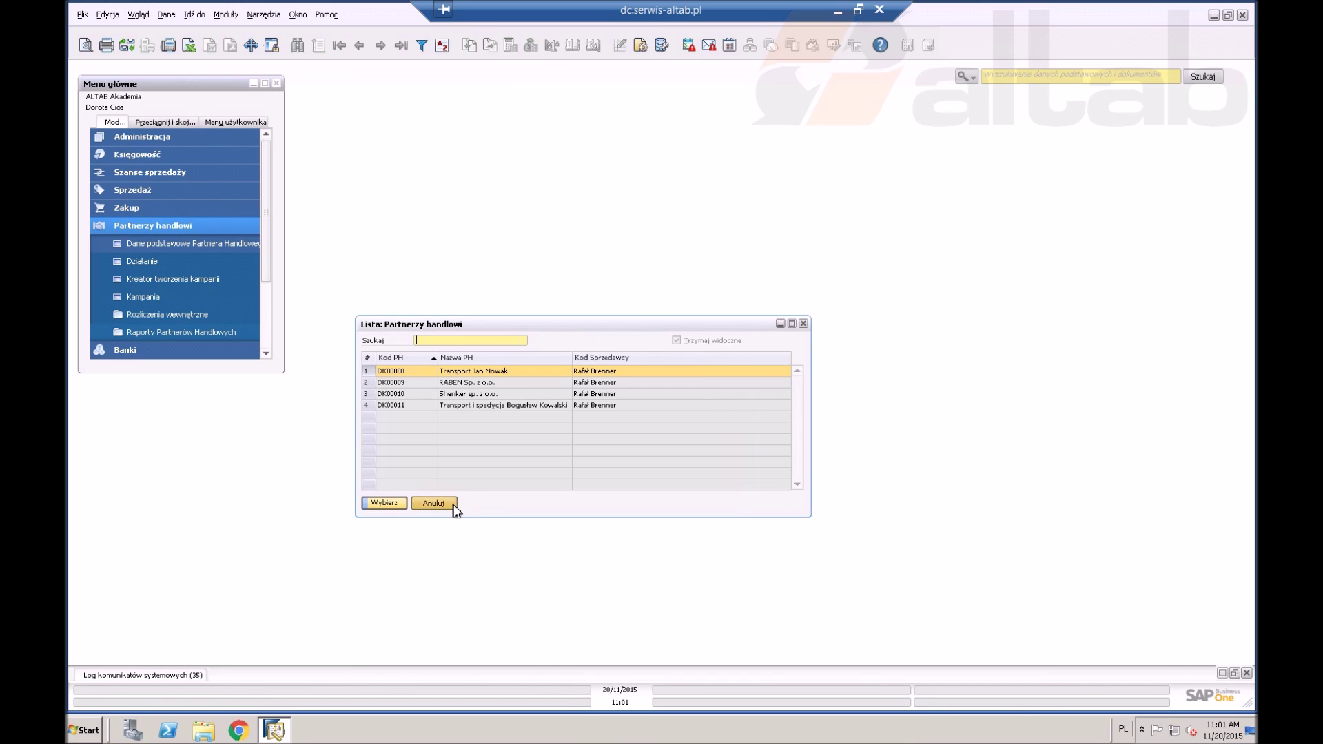
Open the business partner master data and search for all partners in the group Transport.
{"action": "left_click", "coordinate": [182, 246]}
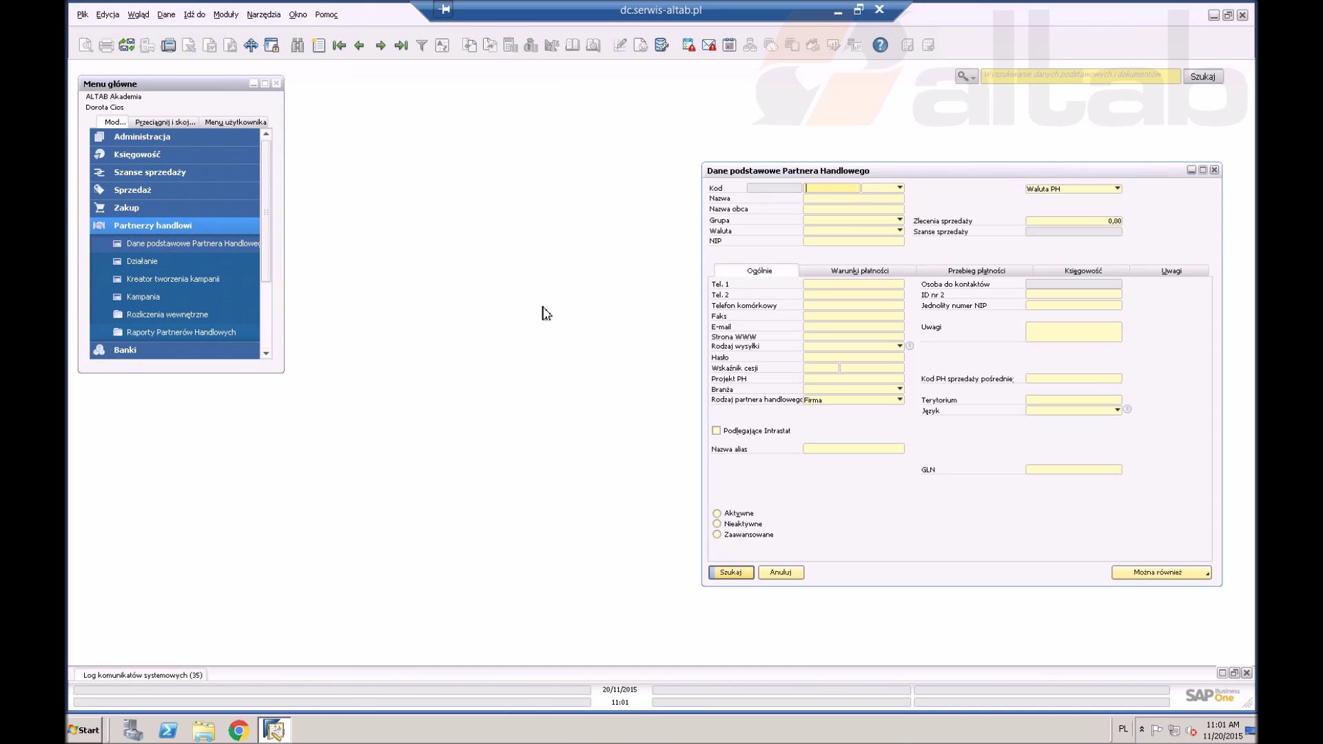
{"action": "left_click", "coordinate": [830, 221]}
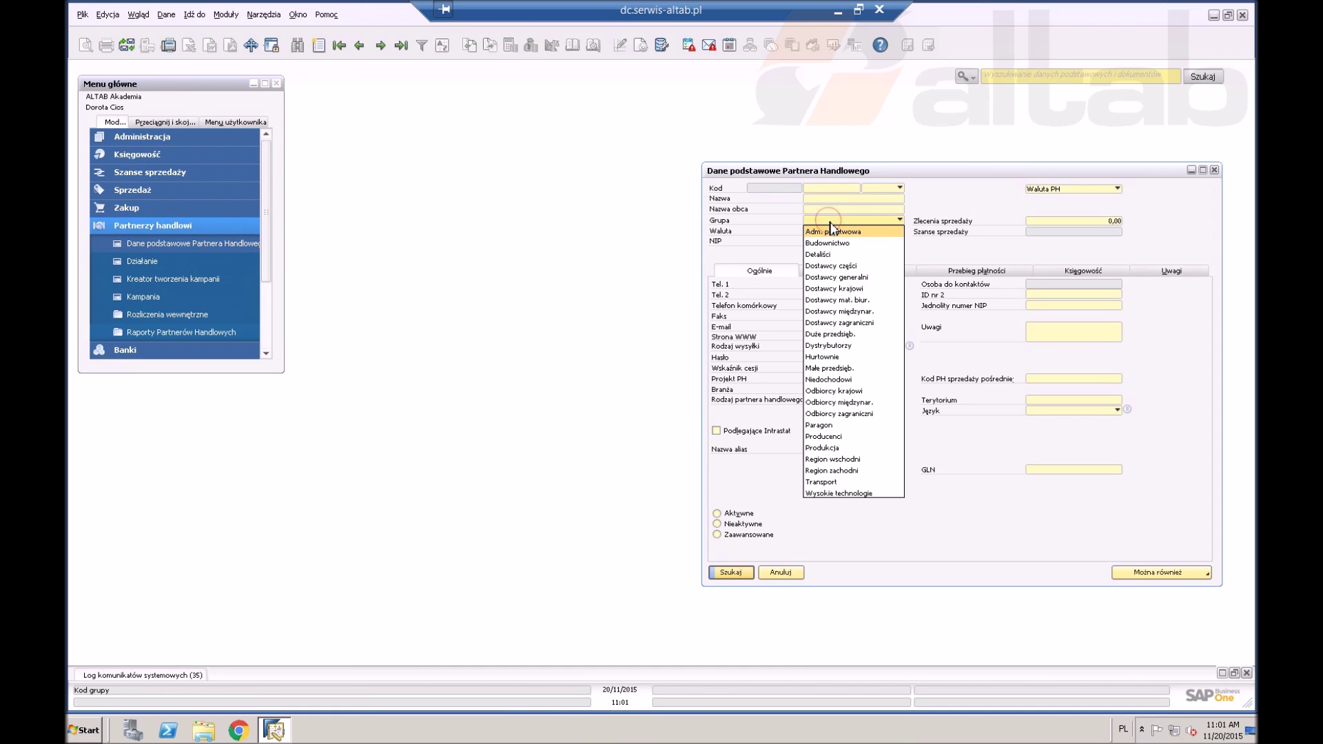
{"action": "left_click", "coordinate": [815, 482]}
{"action": "left_click", "coordinate": [730, 572]}
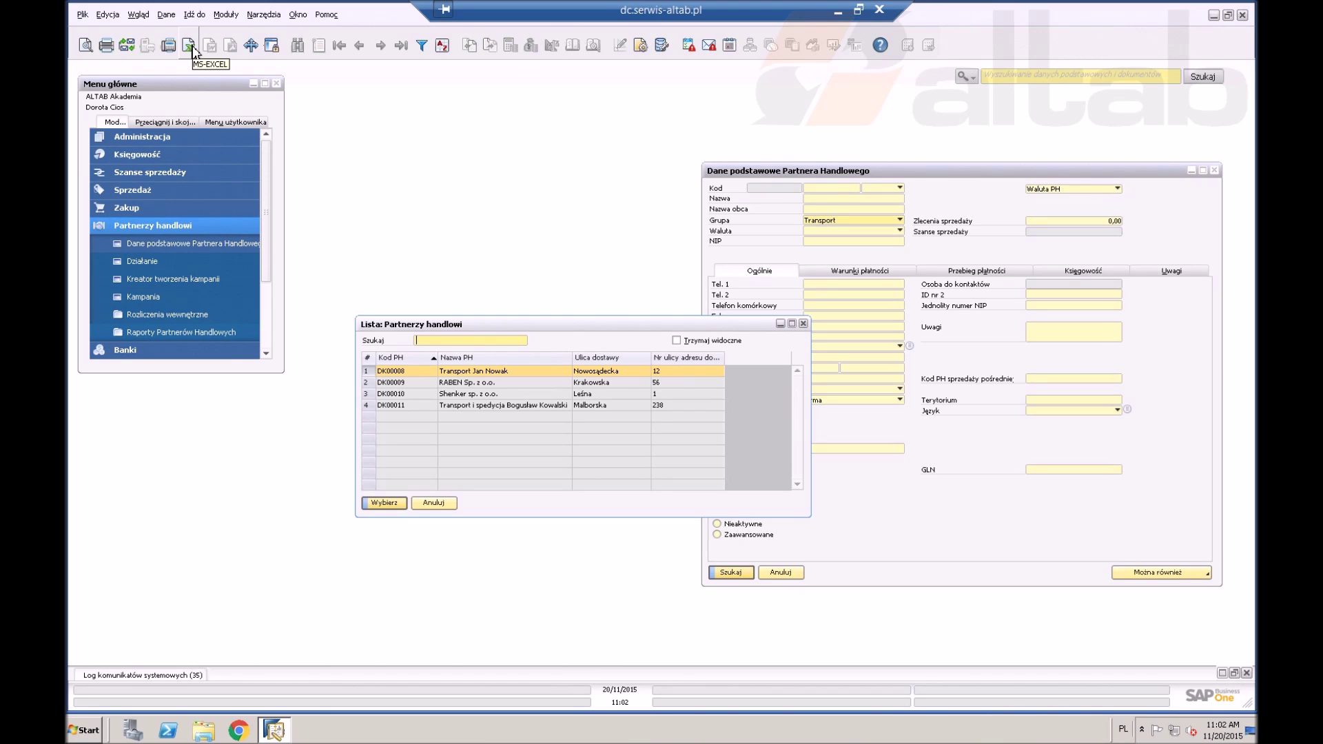
Export the partner list to Excel, saving it on the Desktop as "Lista_ Partnerzy handlowi" in plain text format, without currency symbols.
{"action": "left_click", "coordinate": [189, 46]}
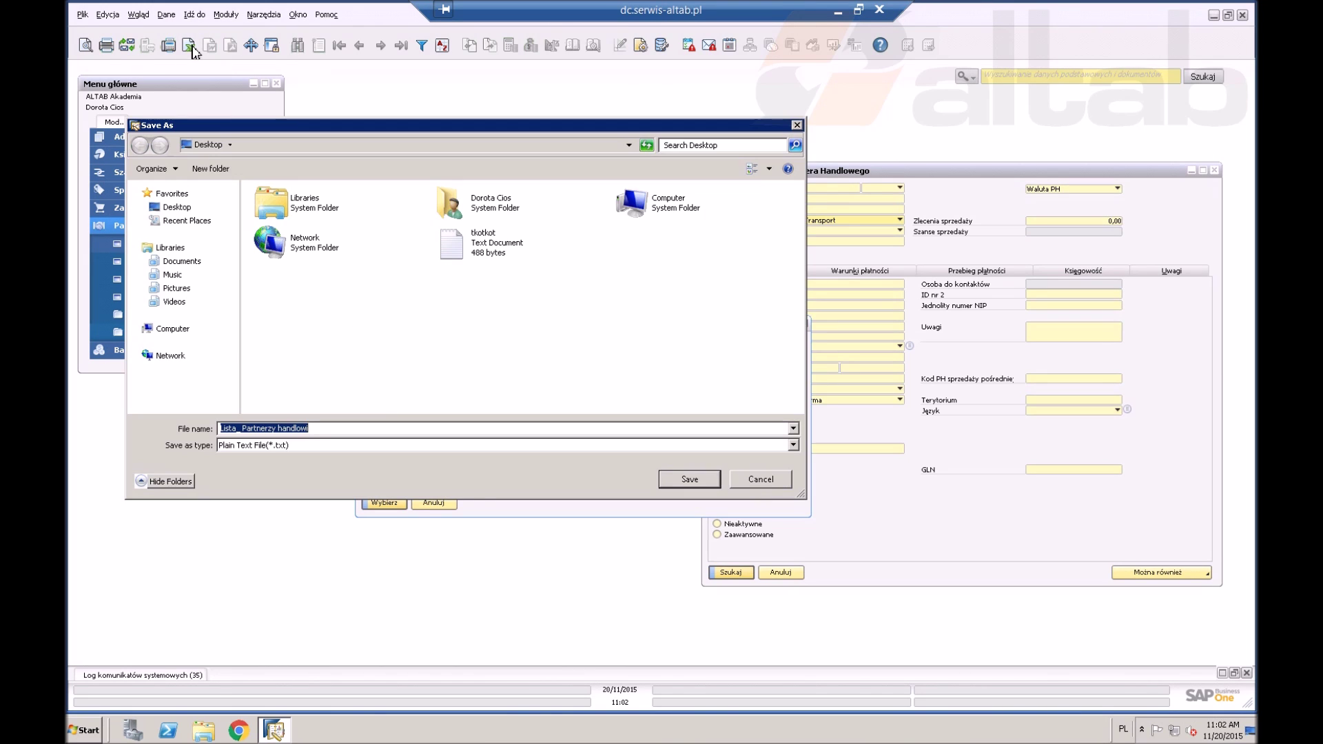
{"action": "left_click", "coordinate": [190, 212]}
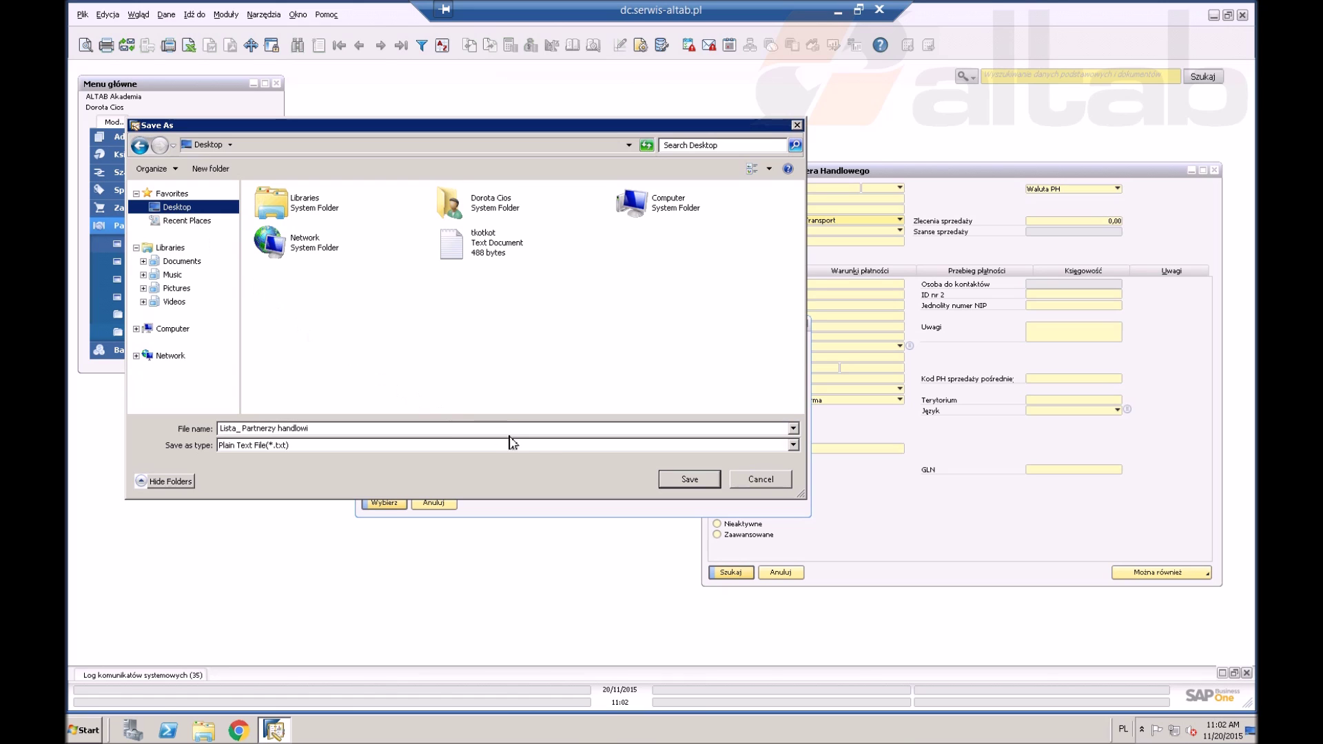
{"action": "left_click", "coordinate": [680, 483]}
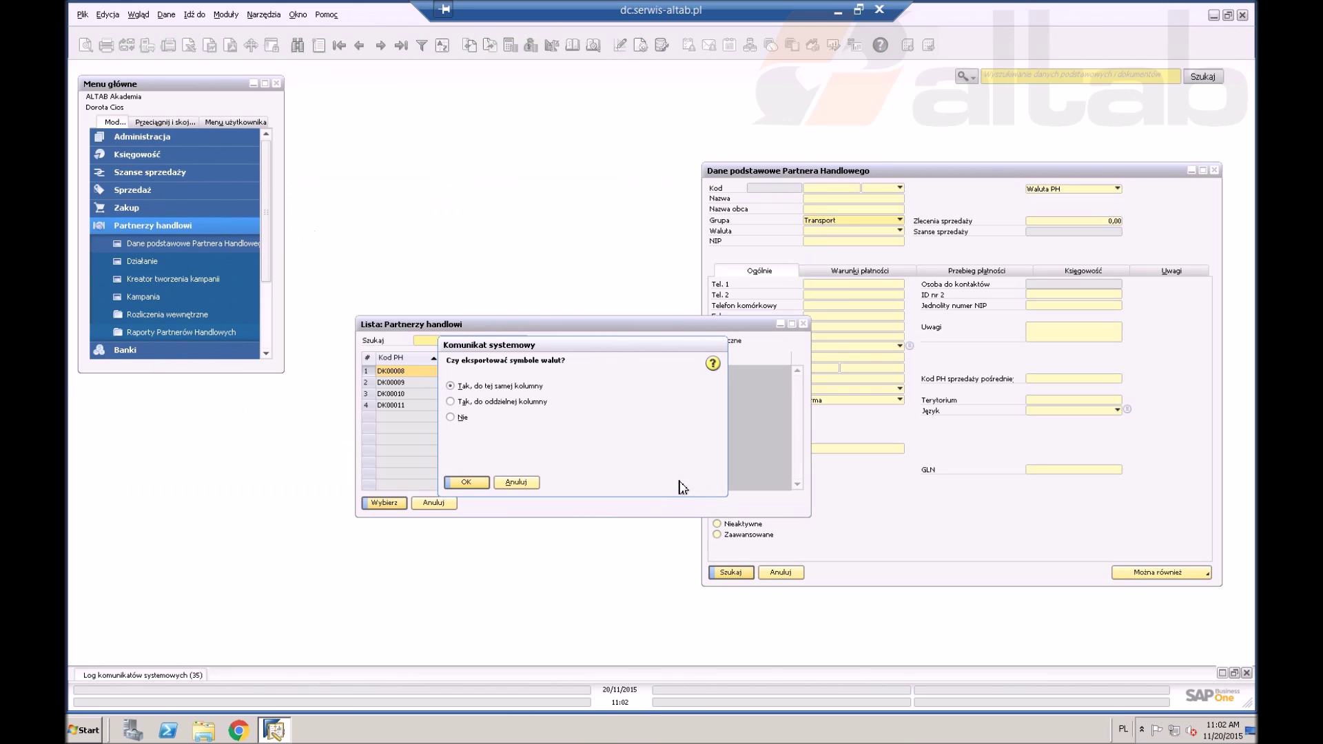
{"action": "left_click", "coordinate": [450, 417]}
{"action": "left_click", "coordinate": [469, 485]}
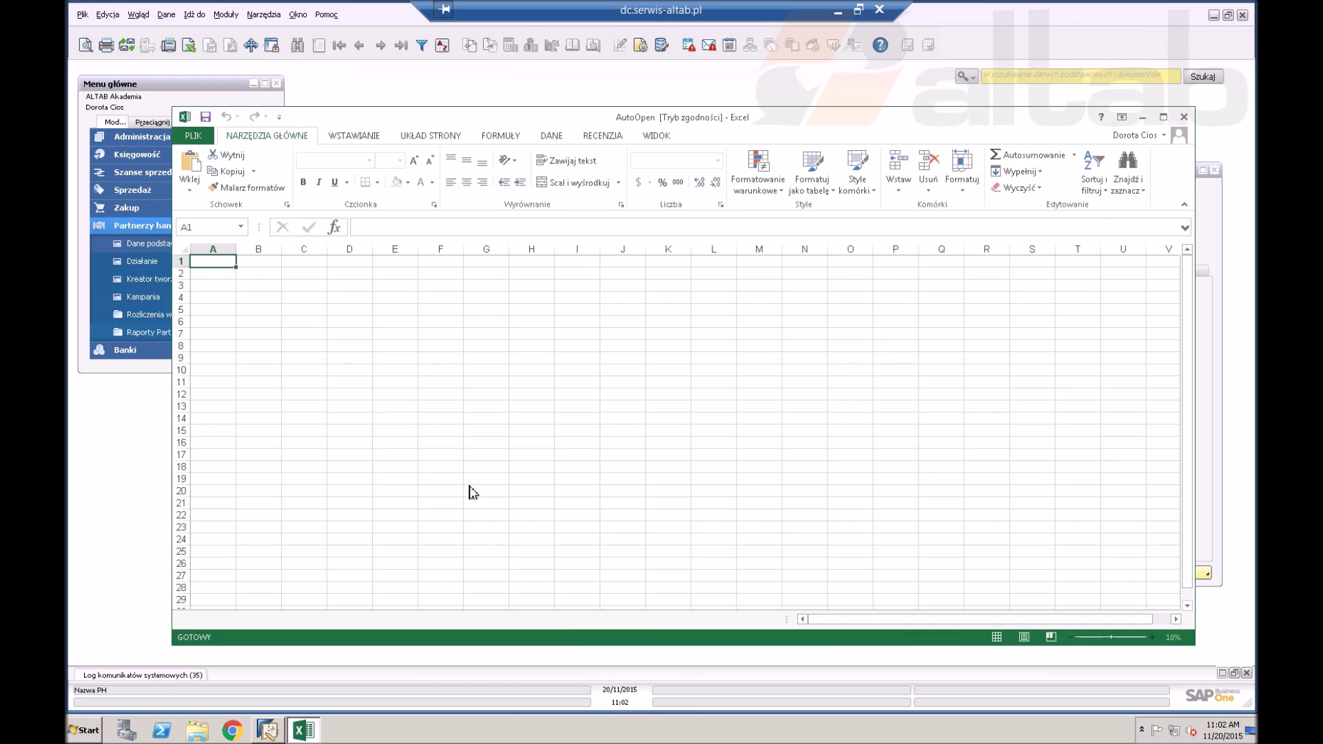